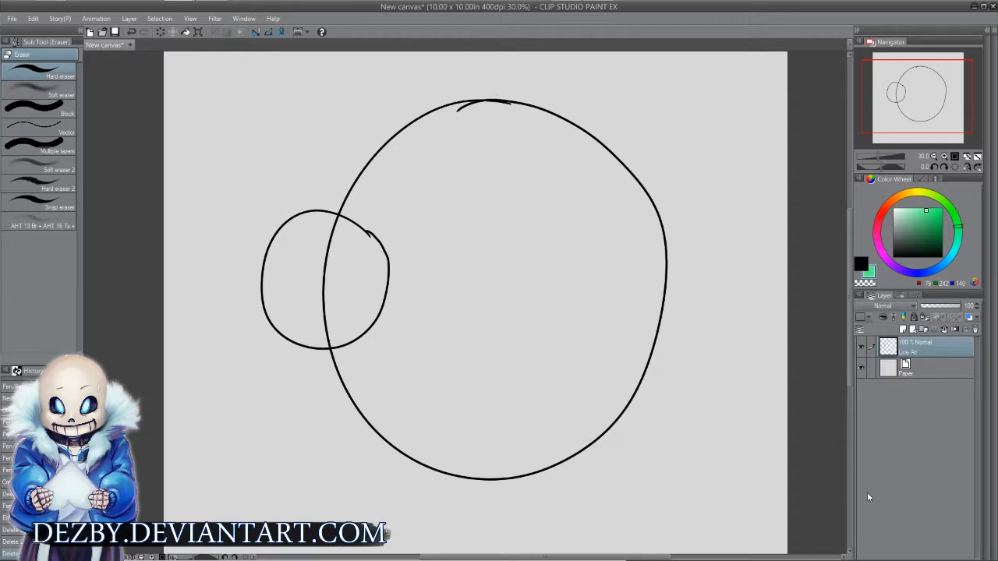
Add a new layer beneath the Line Art layer, and make it the active layer with the Magic wand ready
click(903, 331)
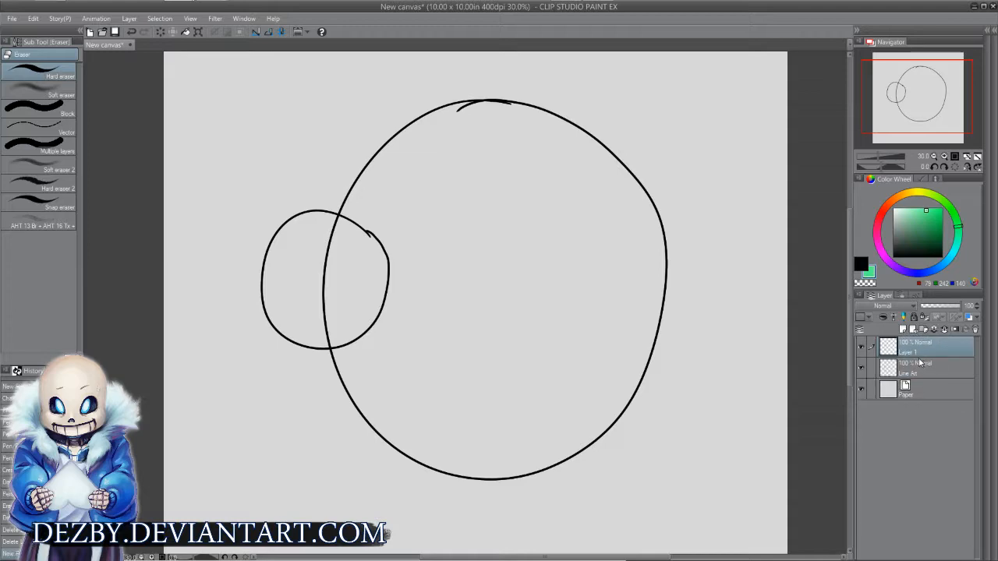
drag(912, 353, 916, 374)
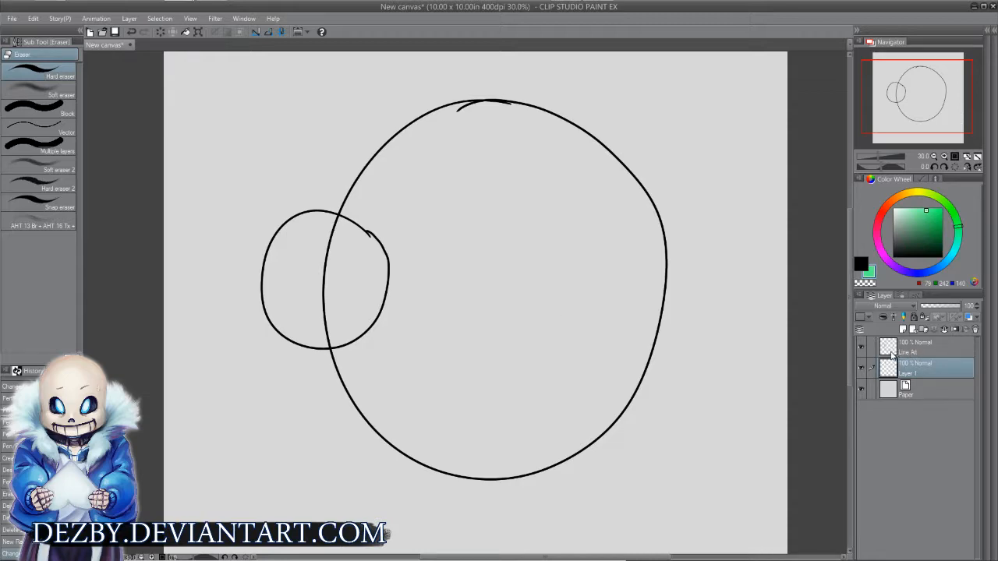
key(w)
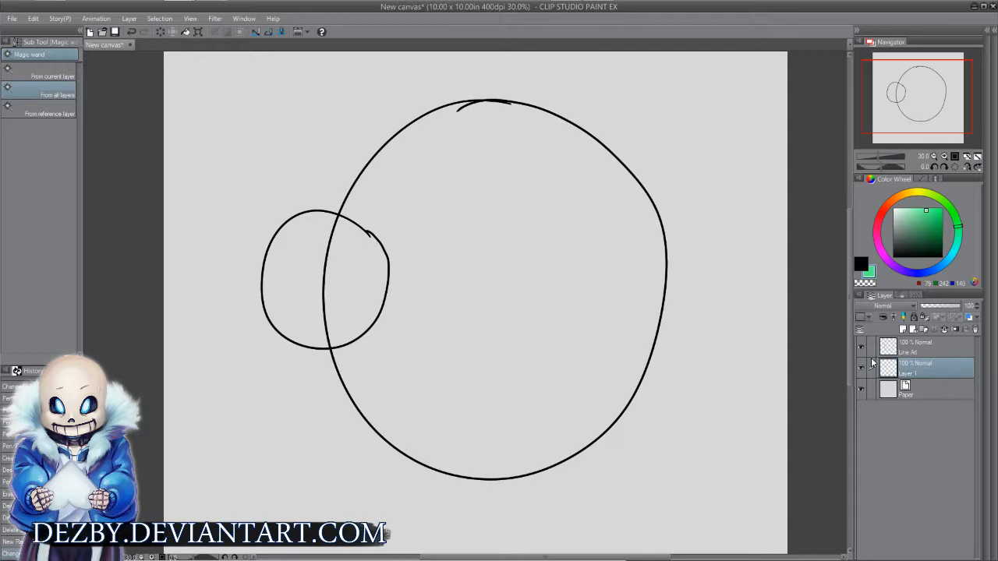
click(915, 349)
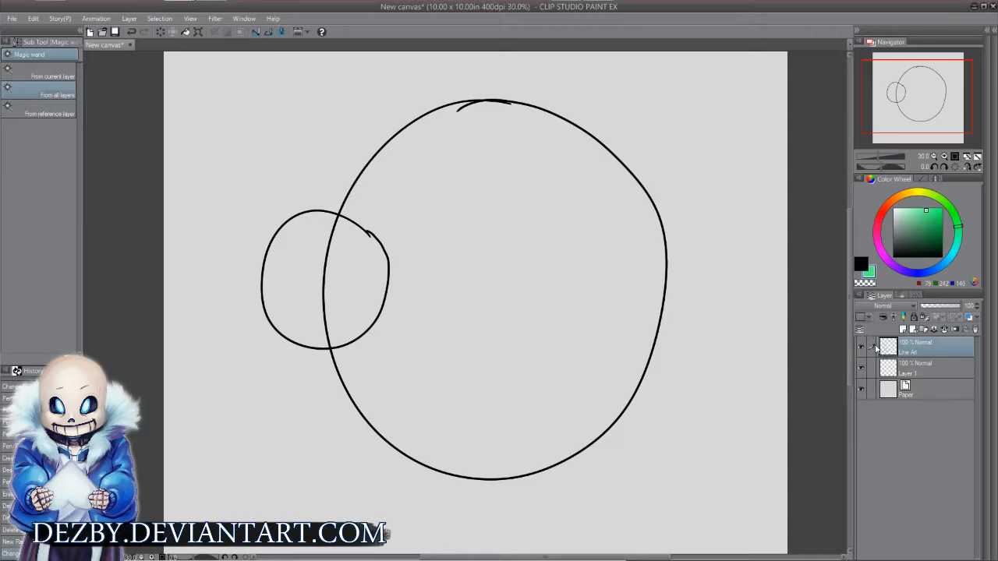
click(915, 374)
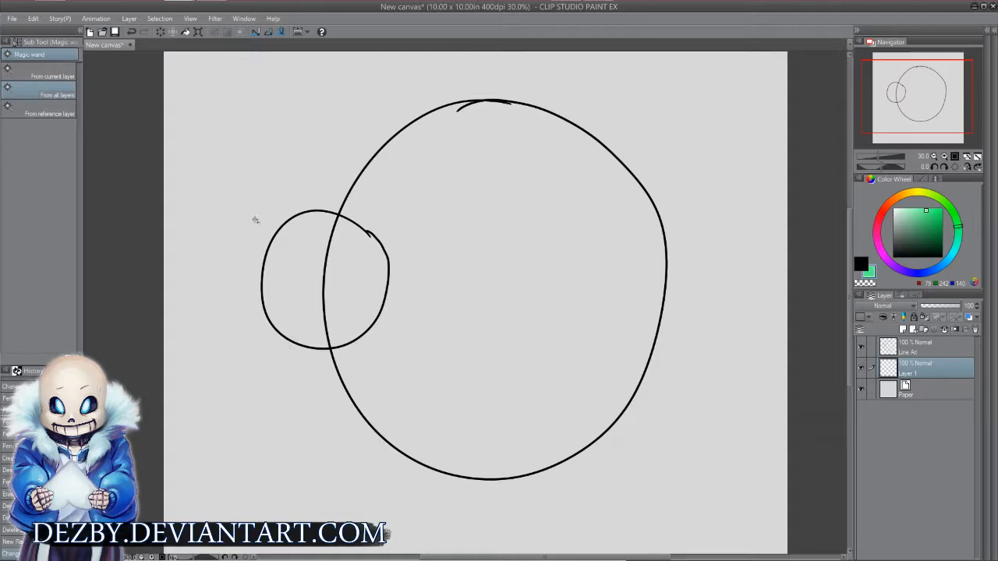
Select the background outside the two circles with the Magic wand and expand the selection by 2 px
click(261, 183)
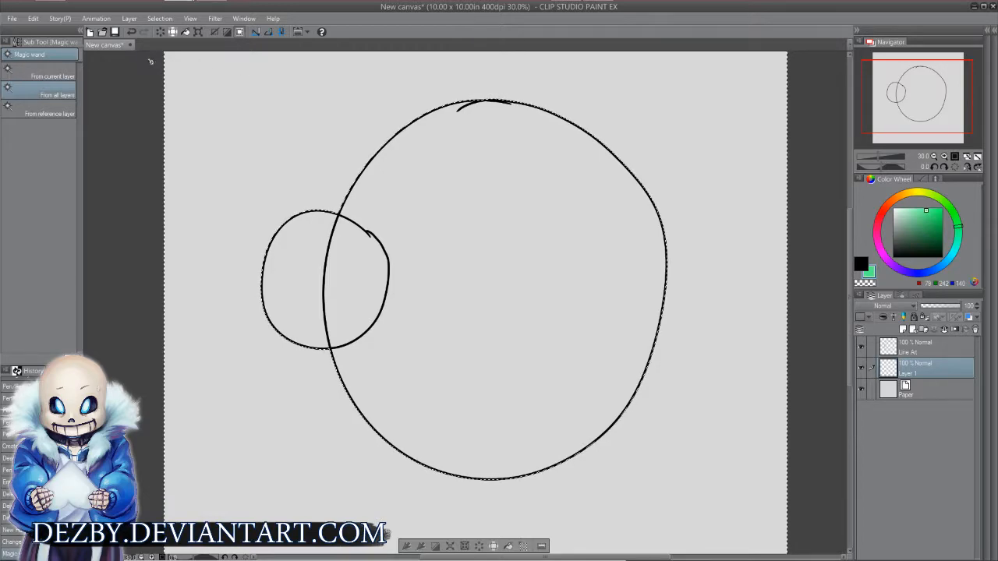
click(155, 21)
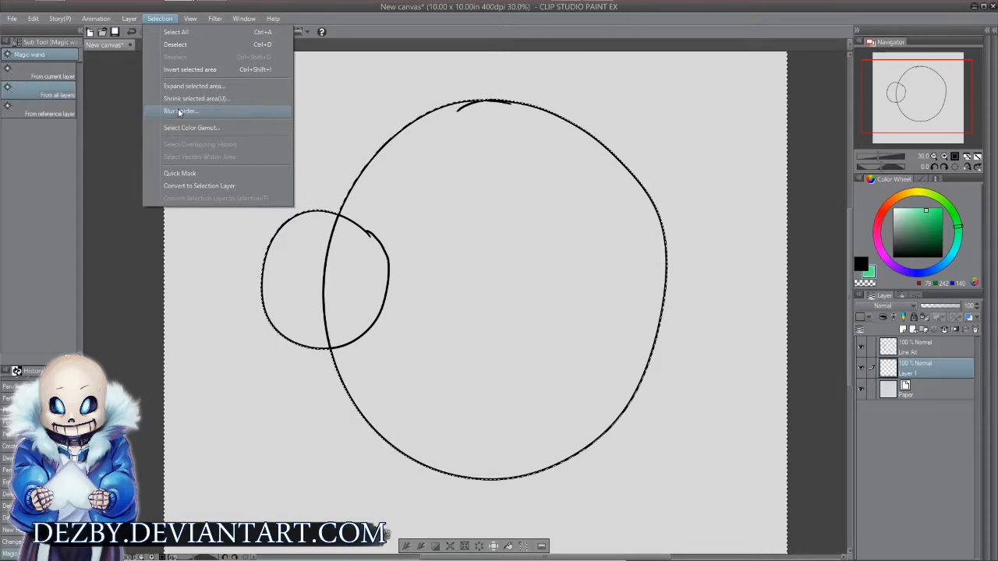
click(170, 86)
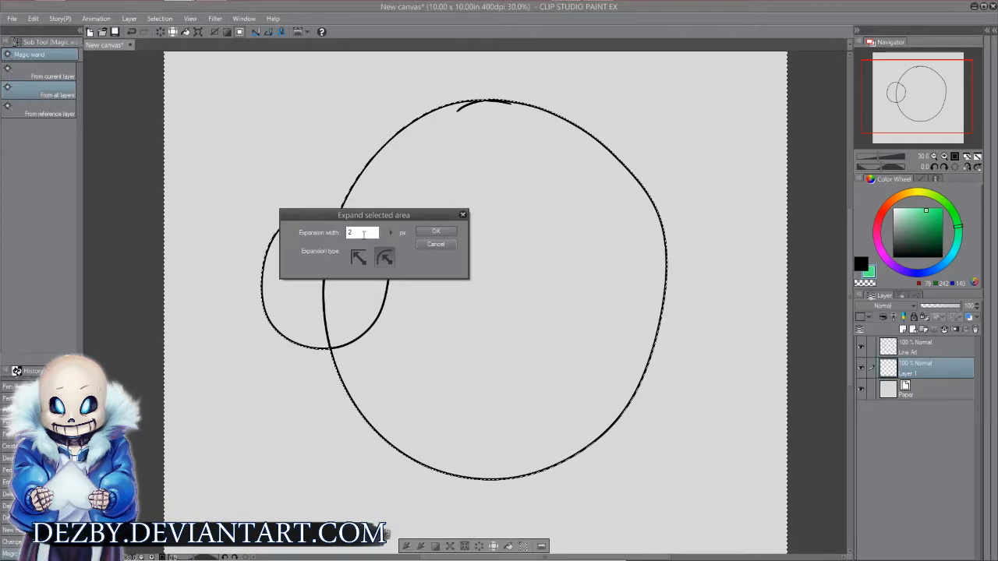
click(435, 231)
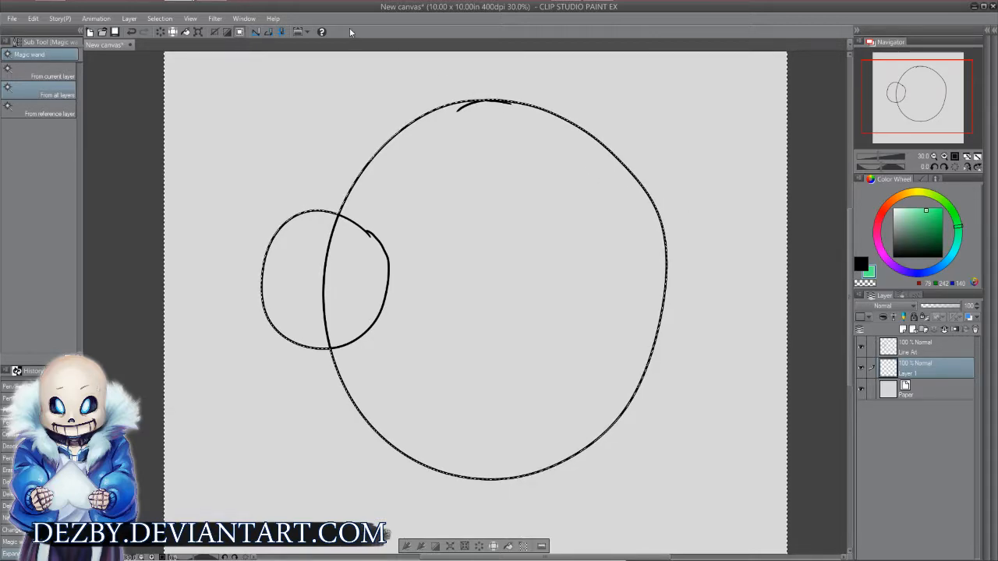
Invert the selection to cover both circles, fill it with the green background color on Layer 1, and deselect
click(160, 18)
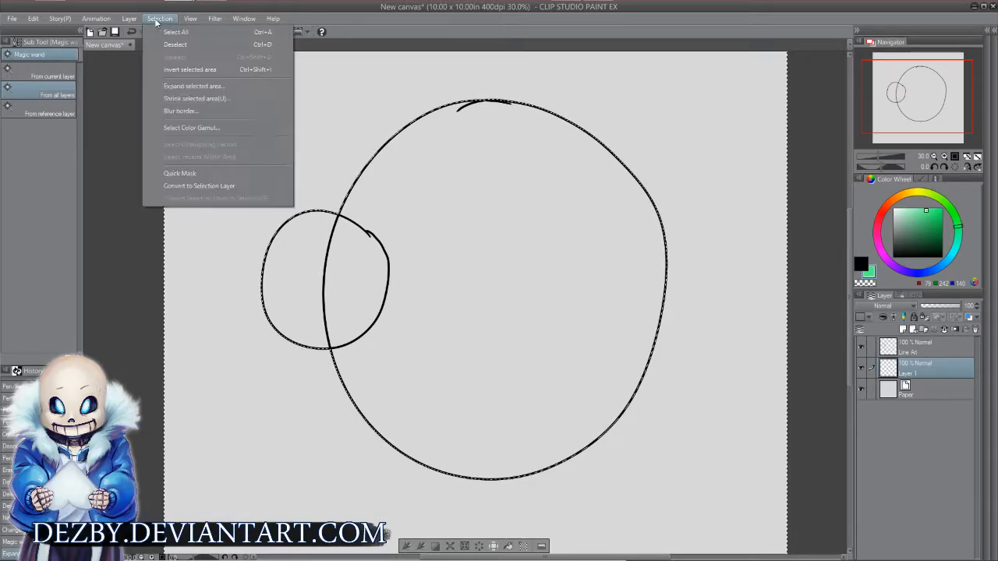
click(192, 70)
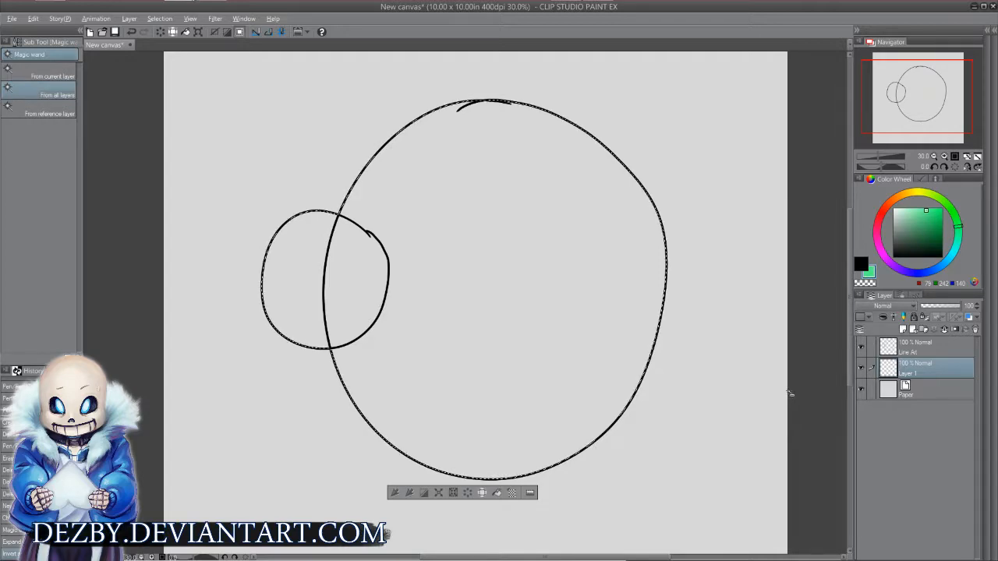
key(alt)
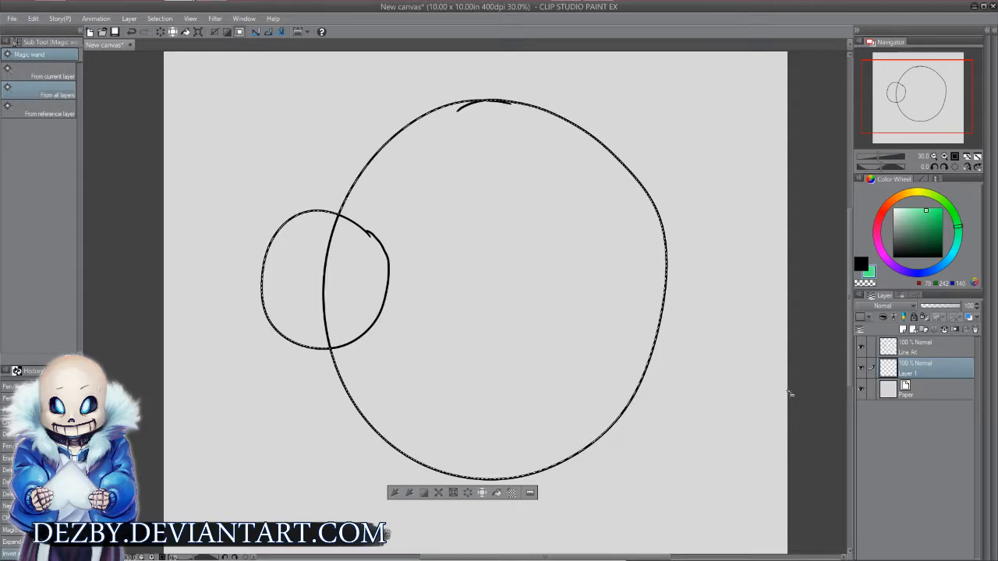
key(alt+BackSpace)
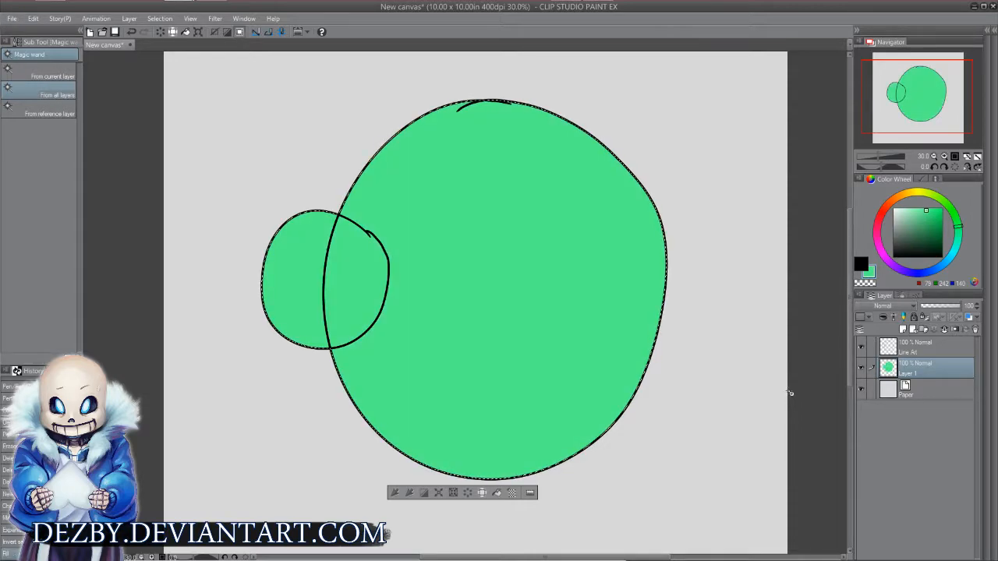
key(ctrl+d)
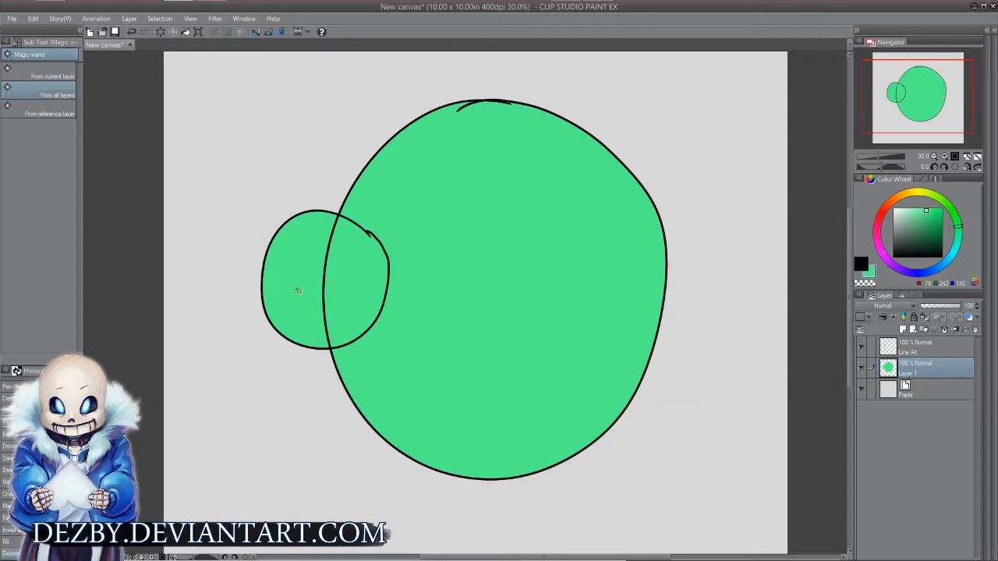
Examine the edges of the green fill beneath the line art around both circles
scroll(537, 135, up, 5)
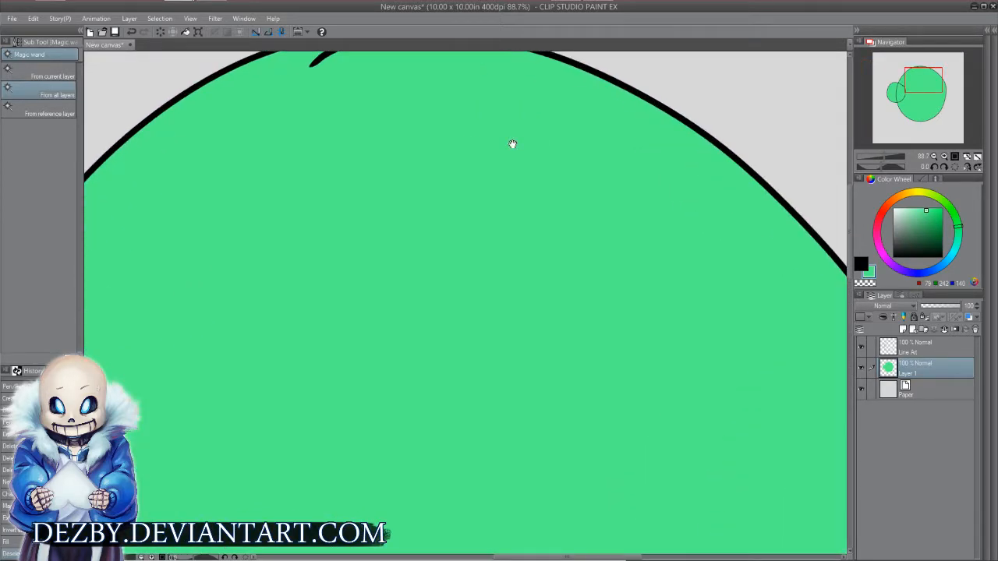
drag(447, 265, 444, 271)
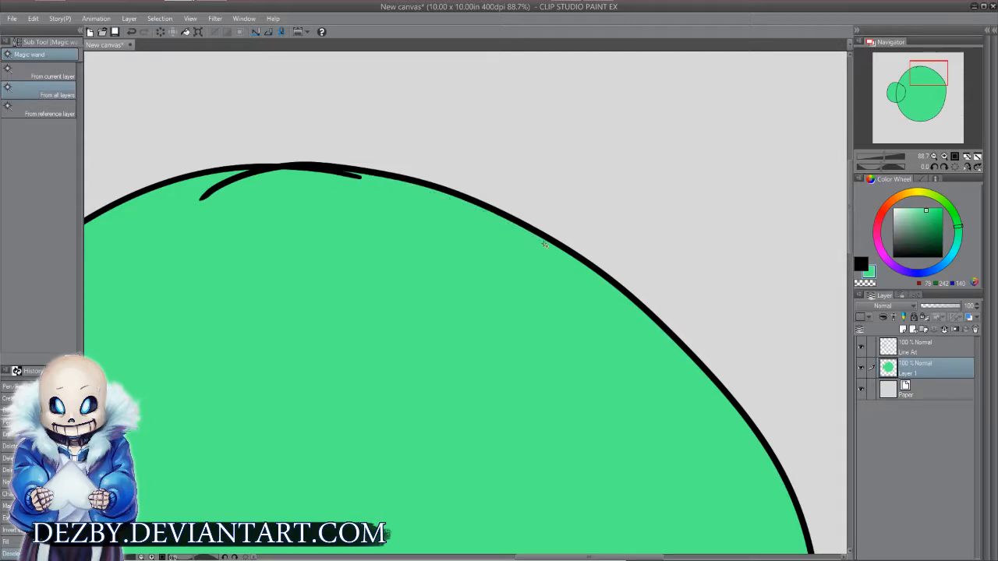
scroll(597, 327, down, 3)
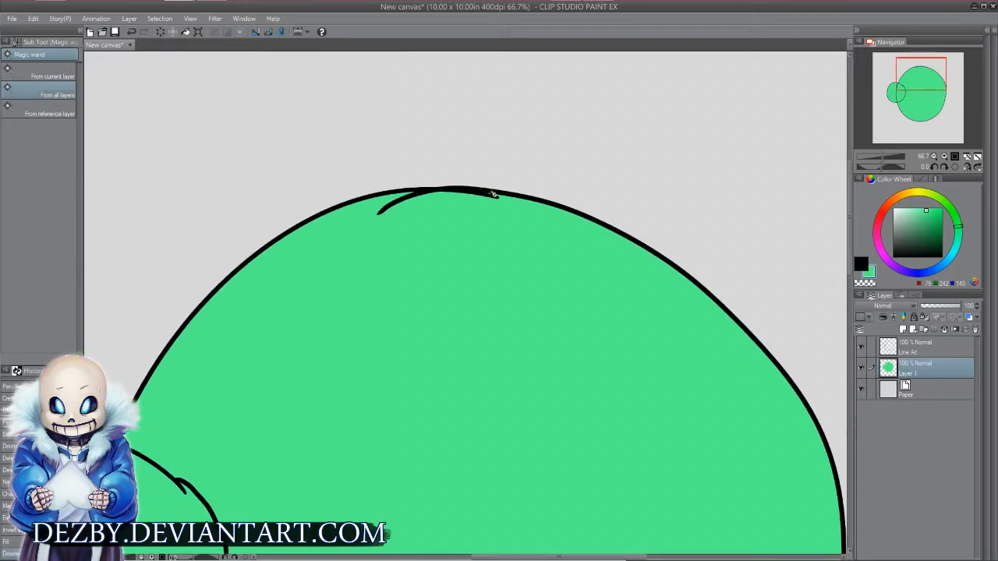
drag(407, 257, 589, 67)
drag(403, 364, 510, 232)
drag(460, 486, 541, 313)
scroll(528, 314, down, 1)
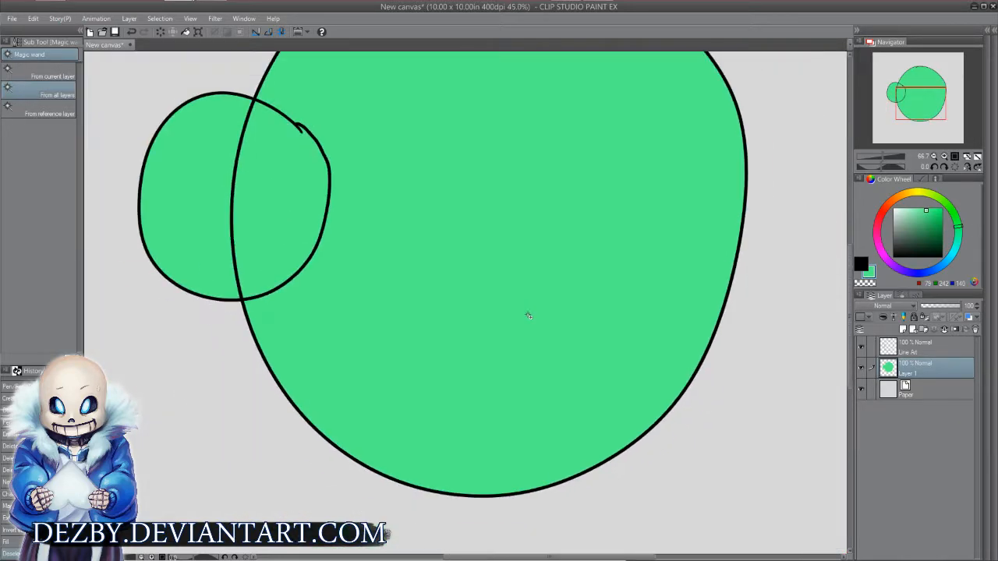
drag(498, 277, 493, 346)
scroll(514, 378, down, 1)
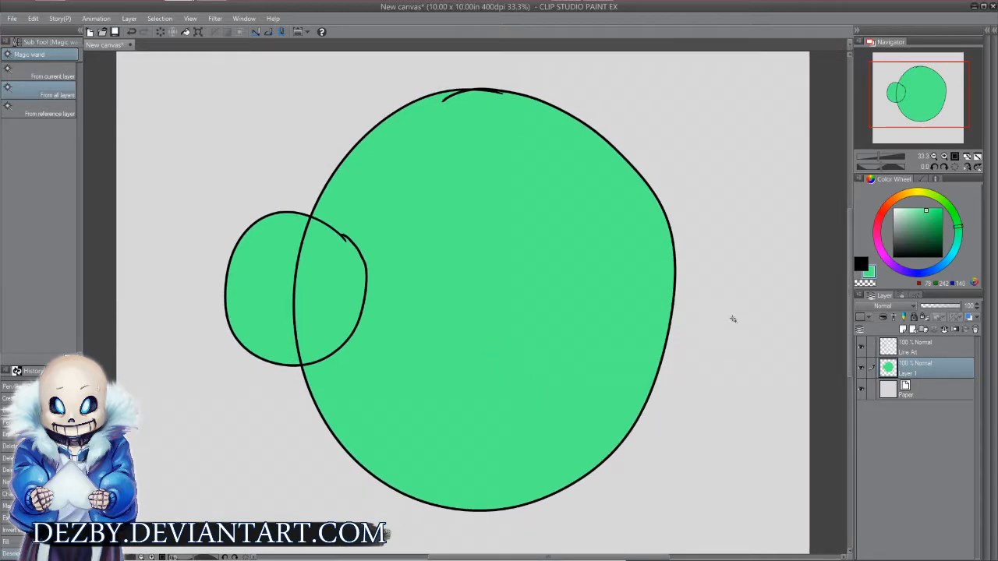
Hide the green Layer 1, change the color to light blue (RGB 79, 204, 242), and add a new layer above it
click(860, 368)
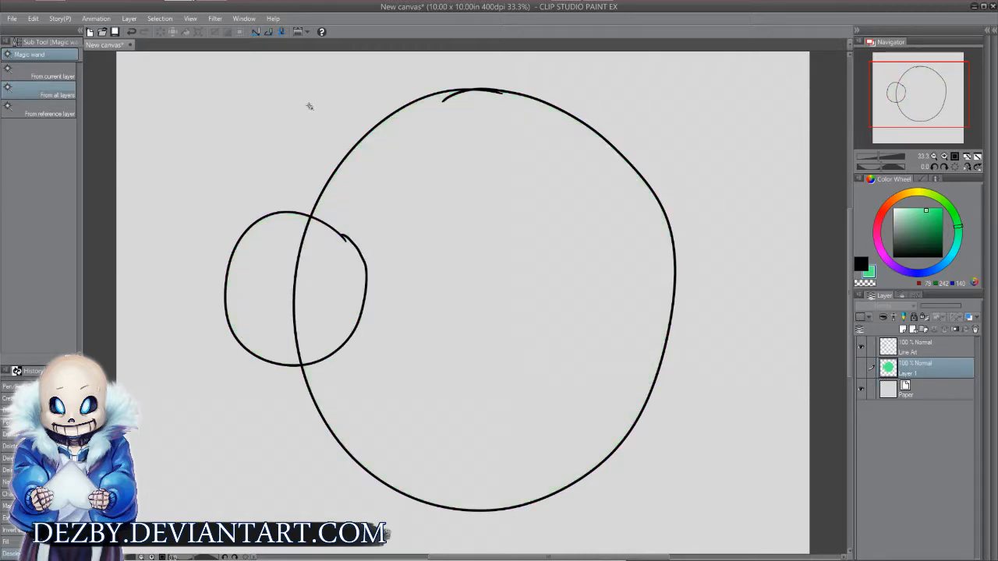
click(861, 368)
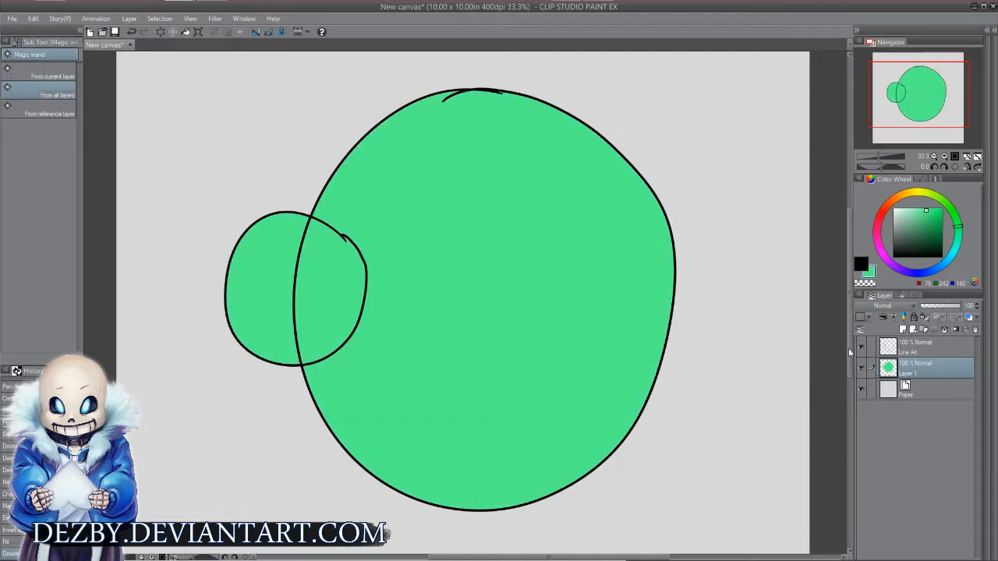
click(860, 370)
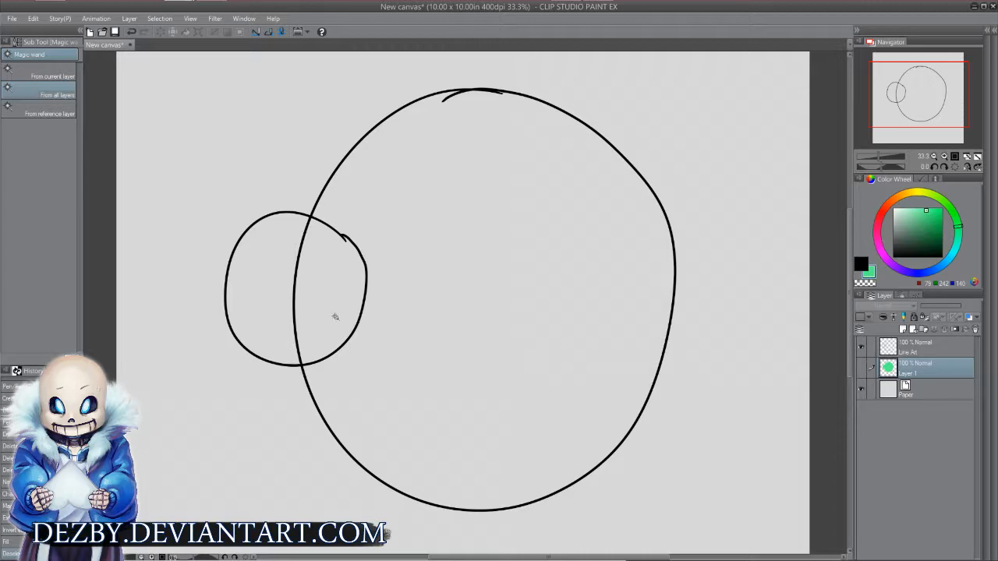
drag(949, 247, 948, 265)
click(903, 329)
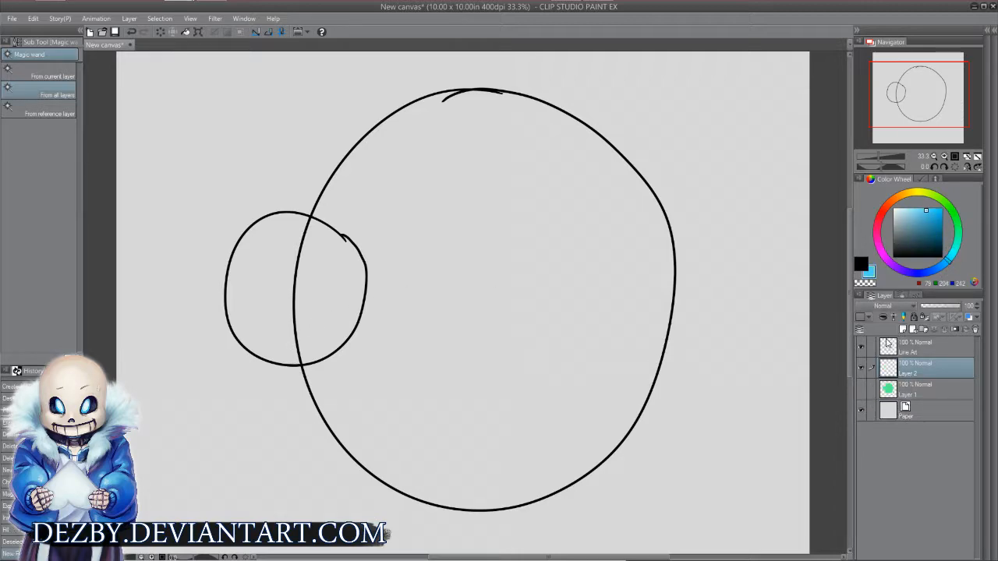
Try filling the overlap of the two circles with light blue using the All layers Fill tool, and undo it
key(g)
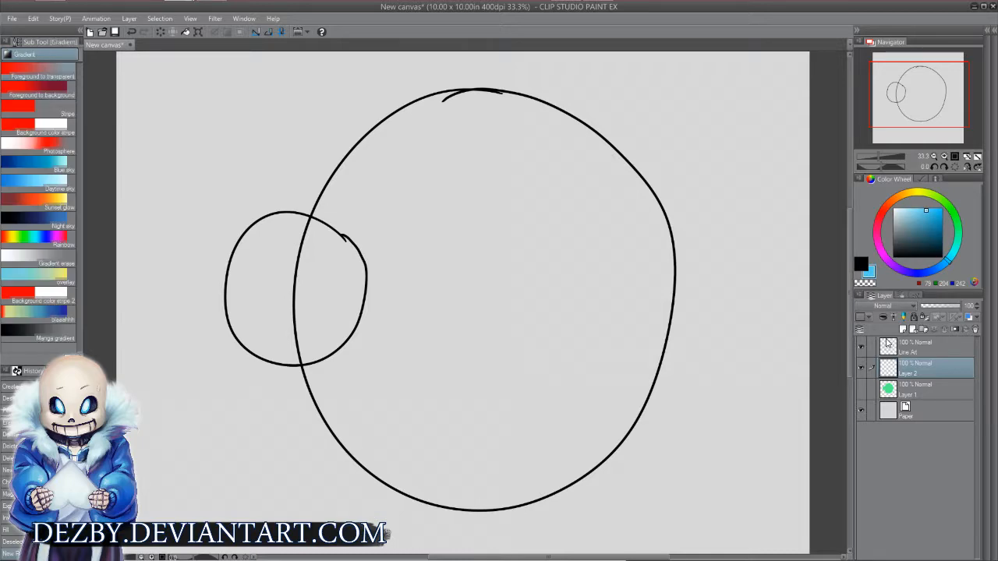
key(g)
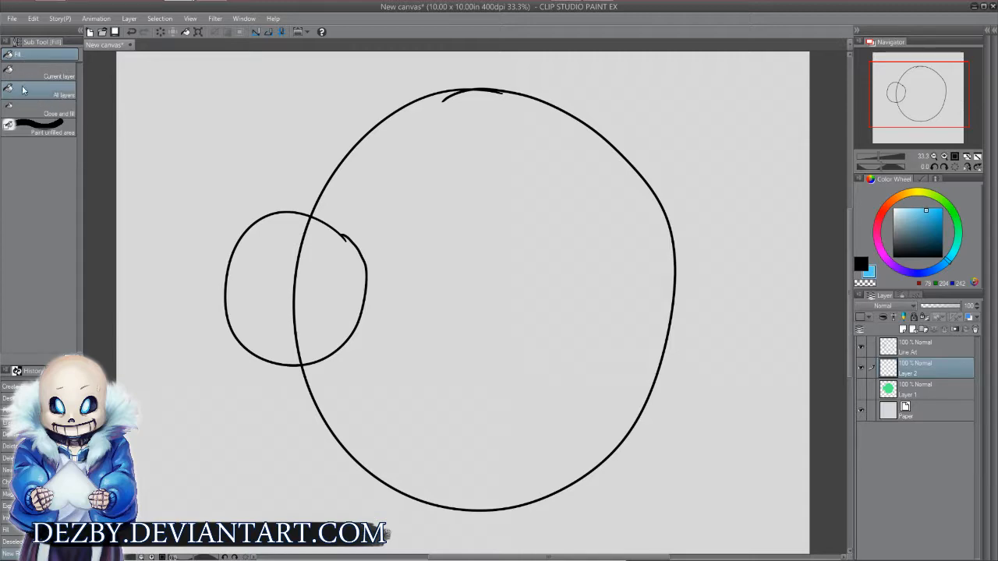
click(332, 292)
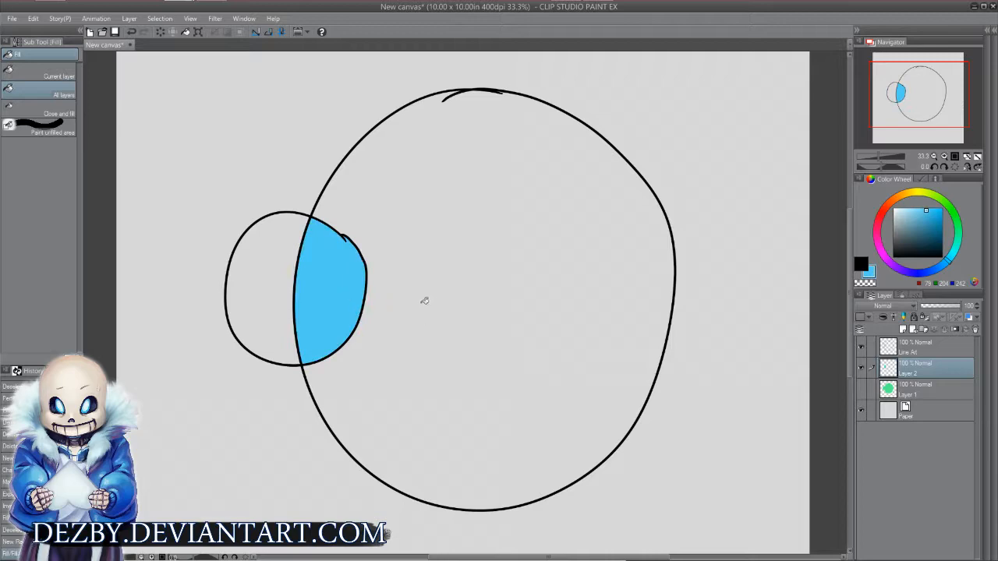
key(ctrl+z)
Fill the overlap of the two circles with light blue on Layer 2, using a Magic wand selection expanded by 2 px
key(w)
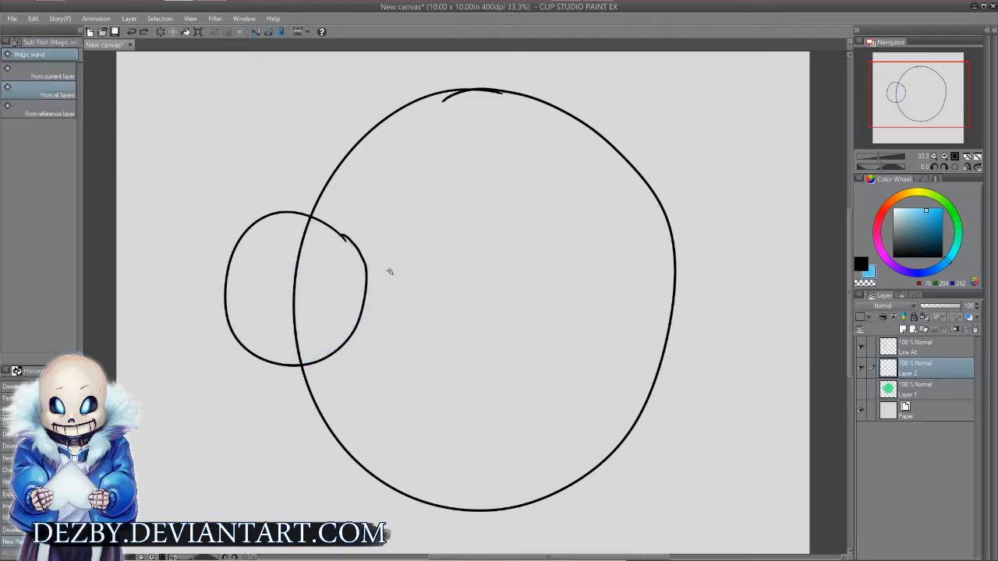
click(327, 269)
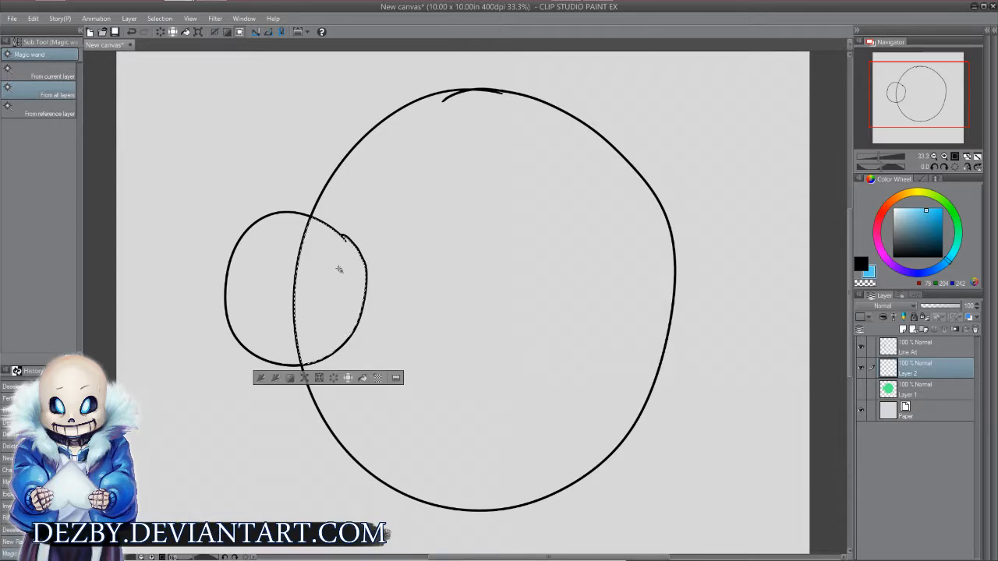
click(190, 18)
mouse_move(160, 17)
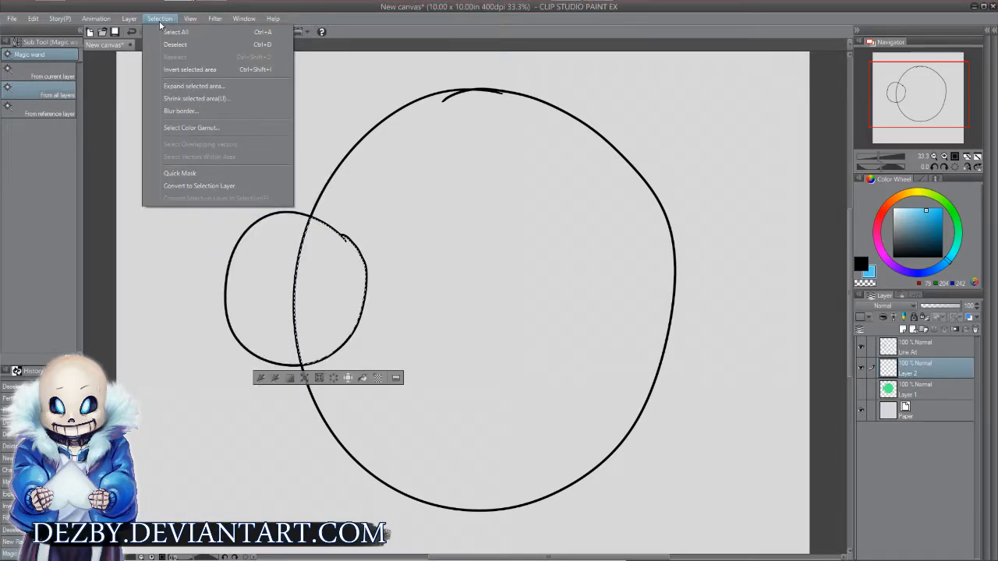
click(182, 87)
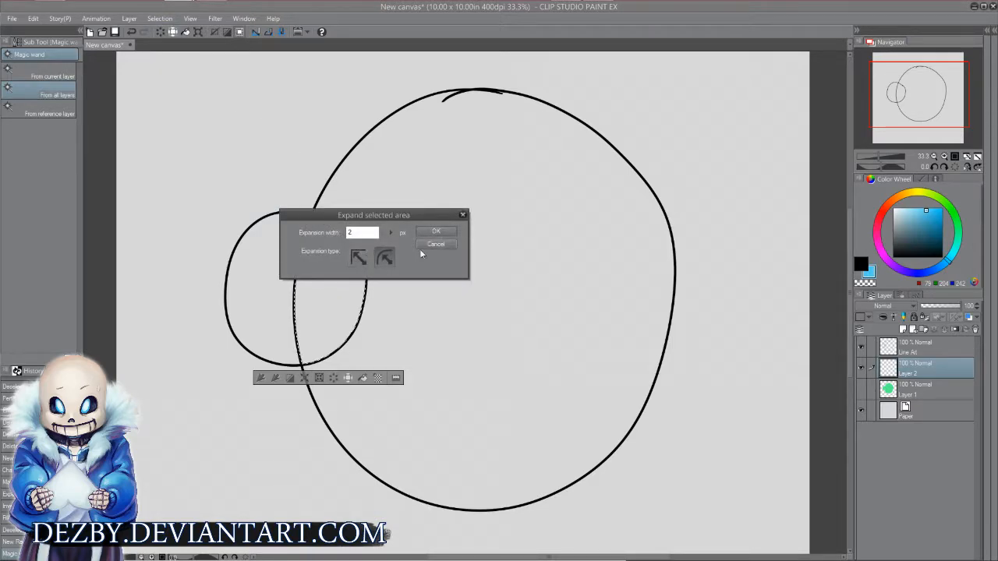
click(436, 231)
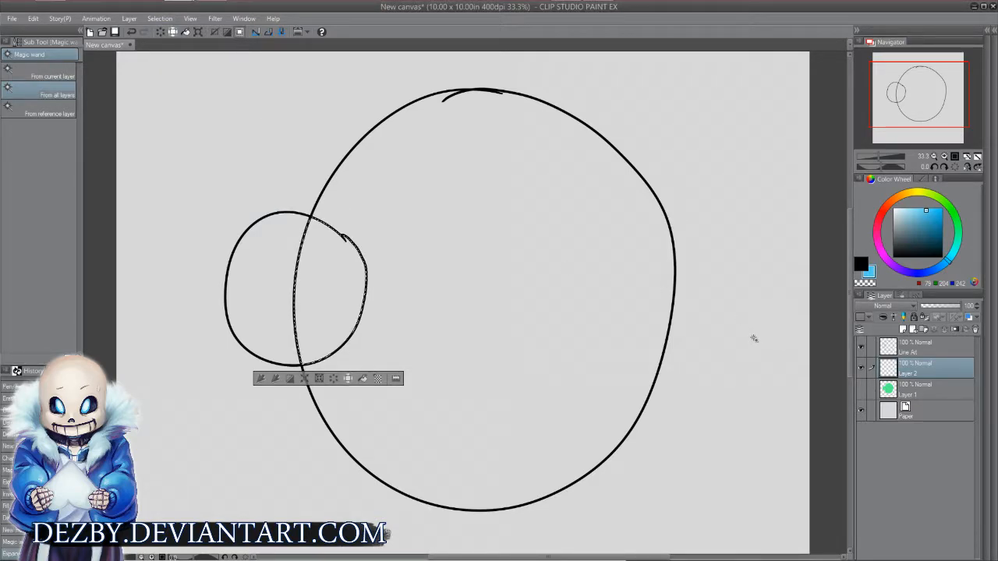
key(alt+BackSpace)
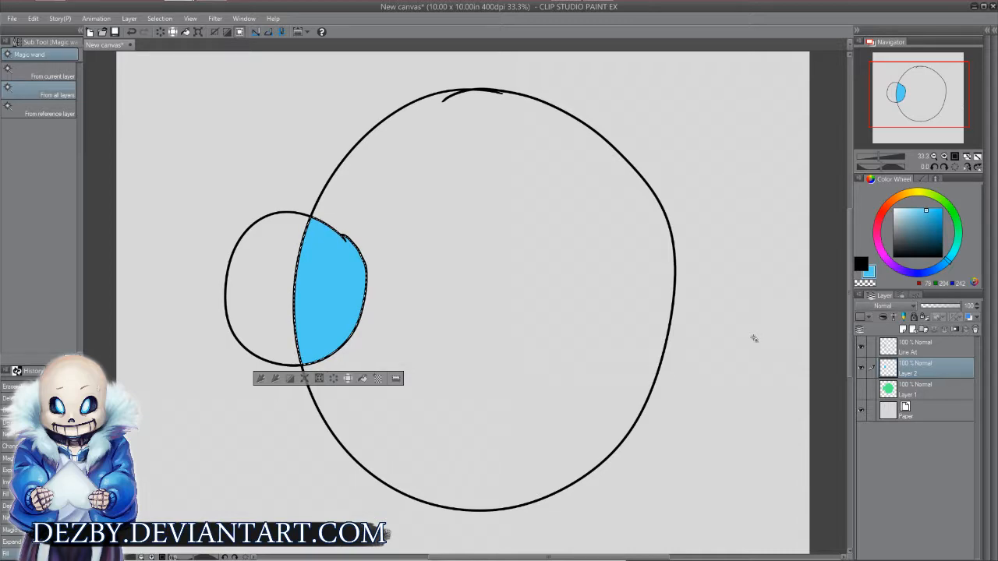
key(ctrl+d)
Load Layer 2's blue fill as a selection and inspect its edge beneath the outline
scroll(355, 256, up, 2)
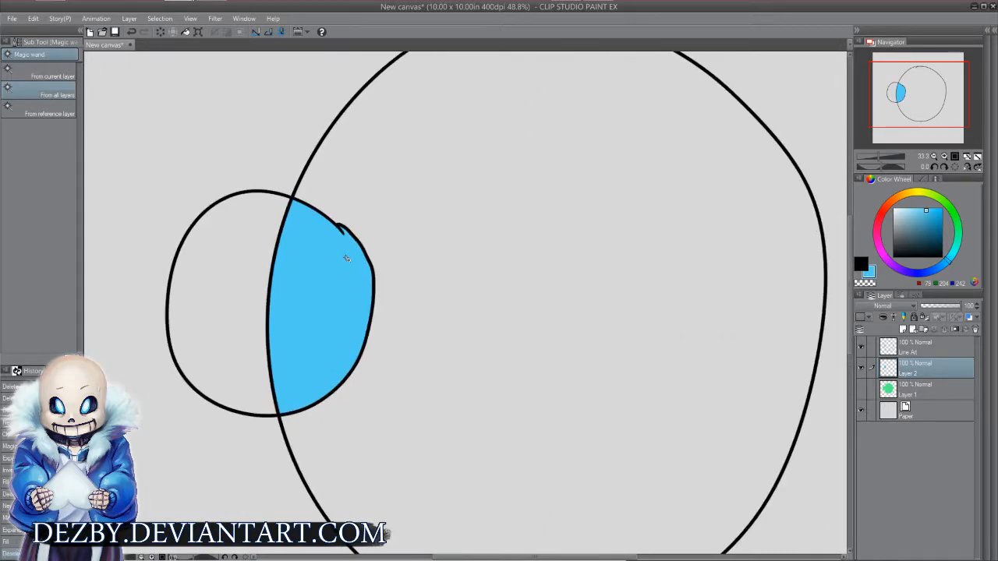
ctrl+click(889, 371)
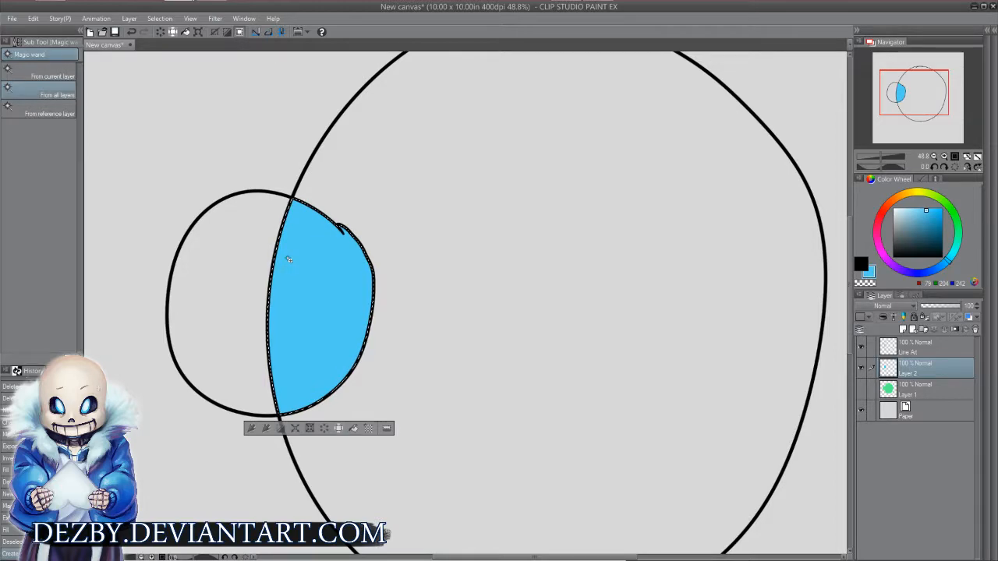
scroll(288, 258, up, 5)
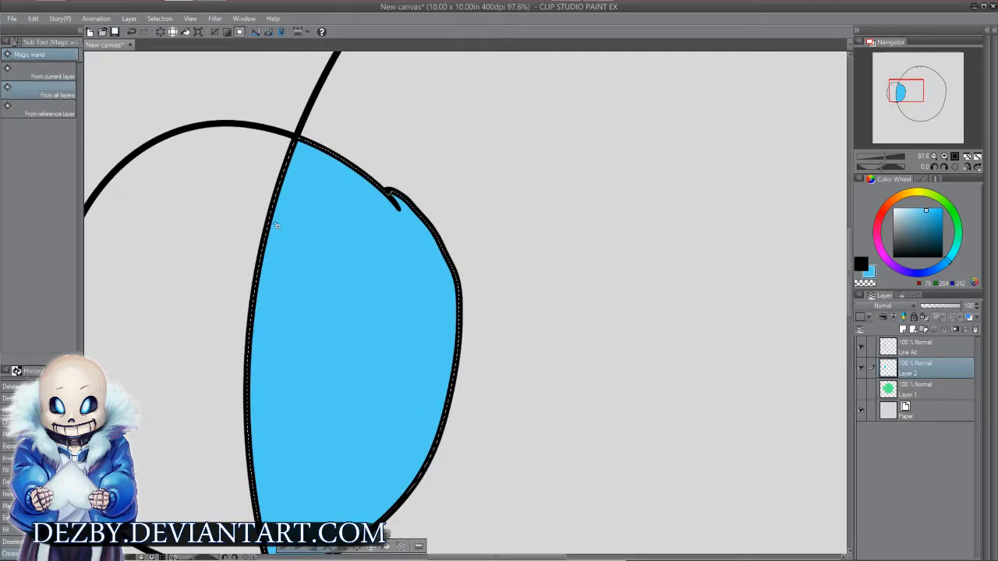
Clear the selection, hide Layer 2, and make the green Layer 1 visible and active with nothing selected
scroll(298, 301, down, 5)
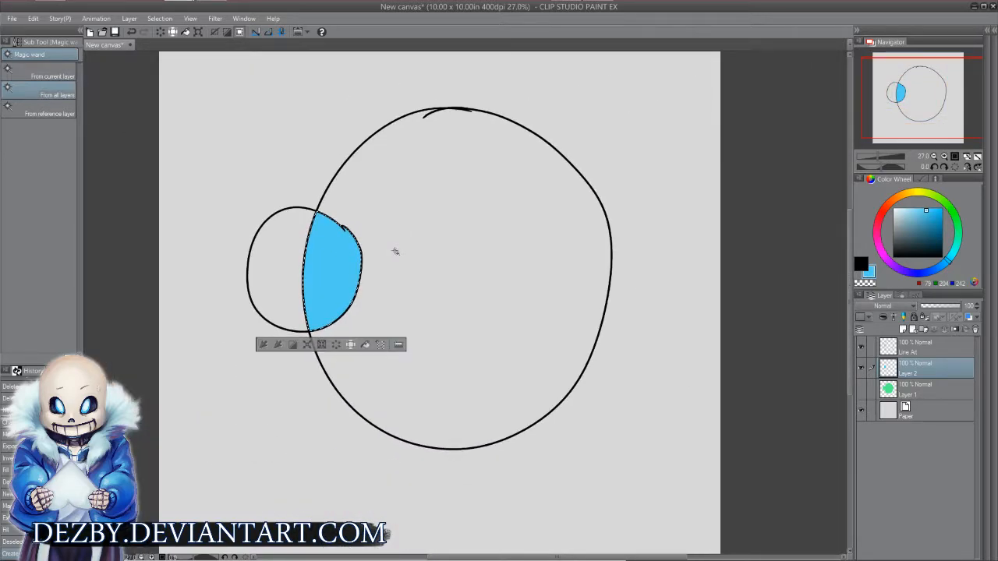
key(ctrl+d)
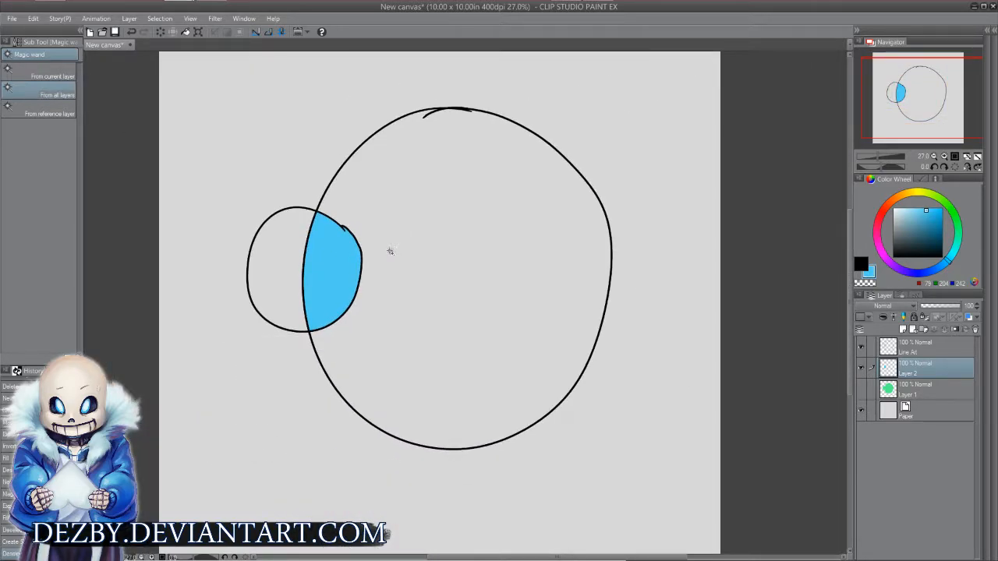
click(861, 369)
click(862, 389)
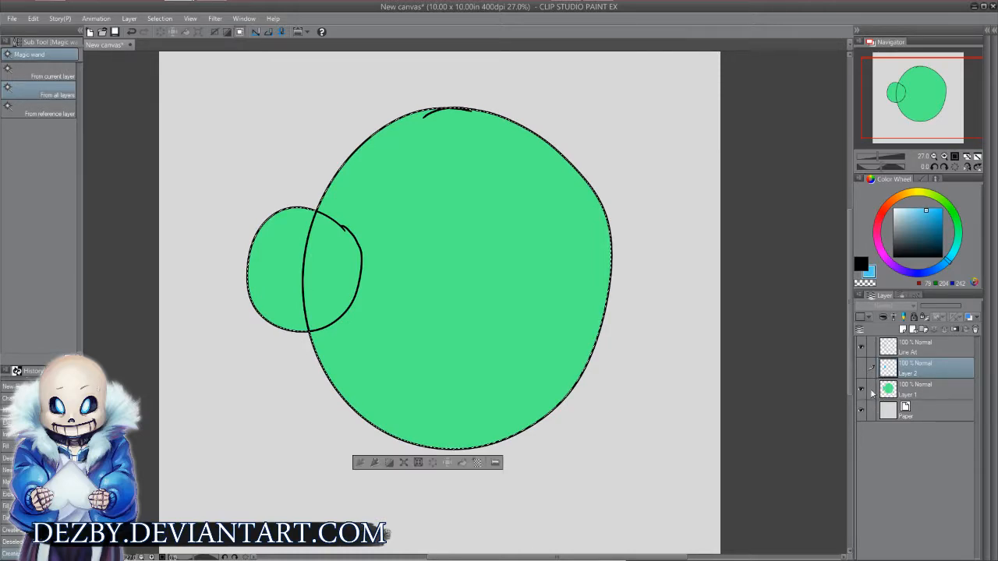
click(862, 389)
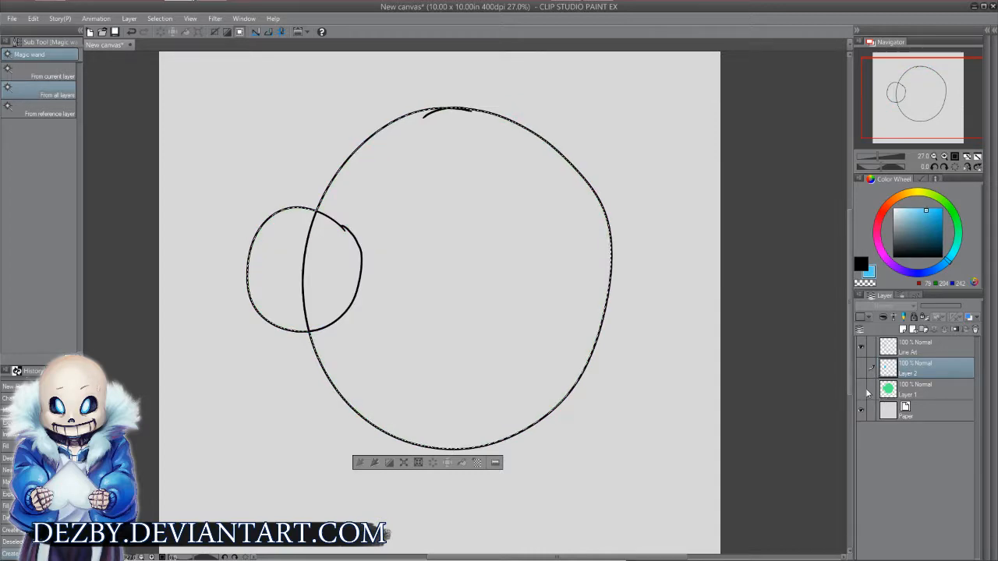
click(862, 390)
click(908, 391)
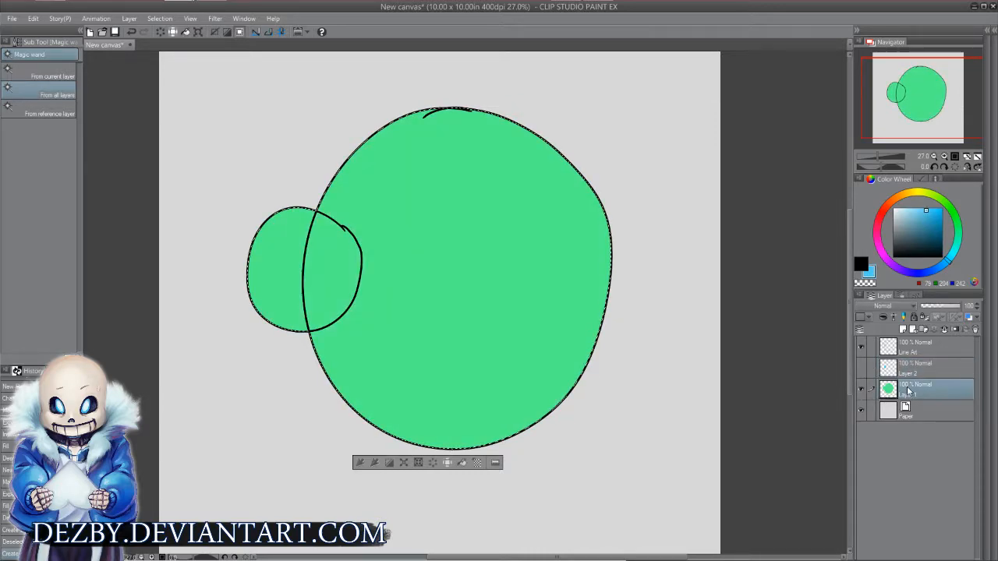
key(ctrl+d)
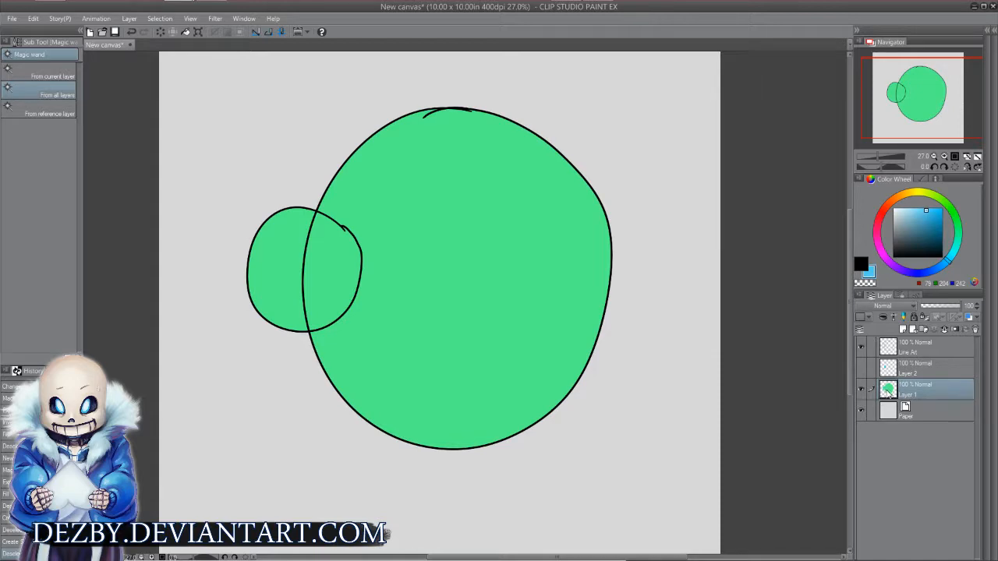
On a new layer clipped to Layer 1, paint light blue over the upper half of the large circle with an enlarged Soft airbrush
click(903, 330)
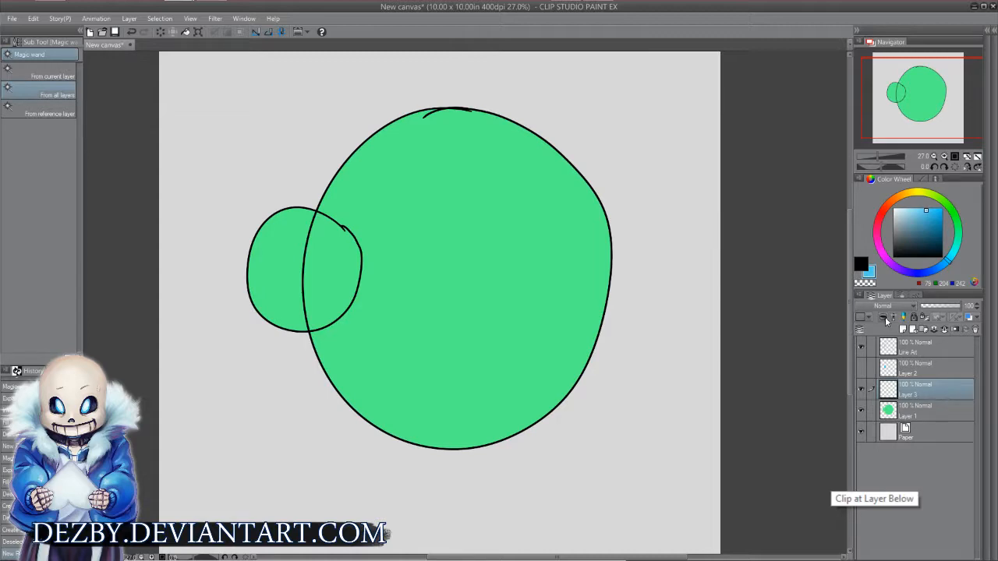
click(884, 320)
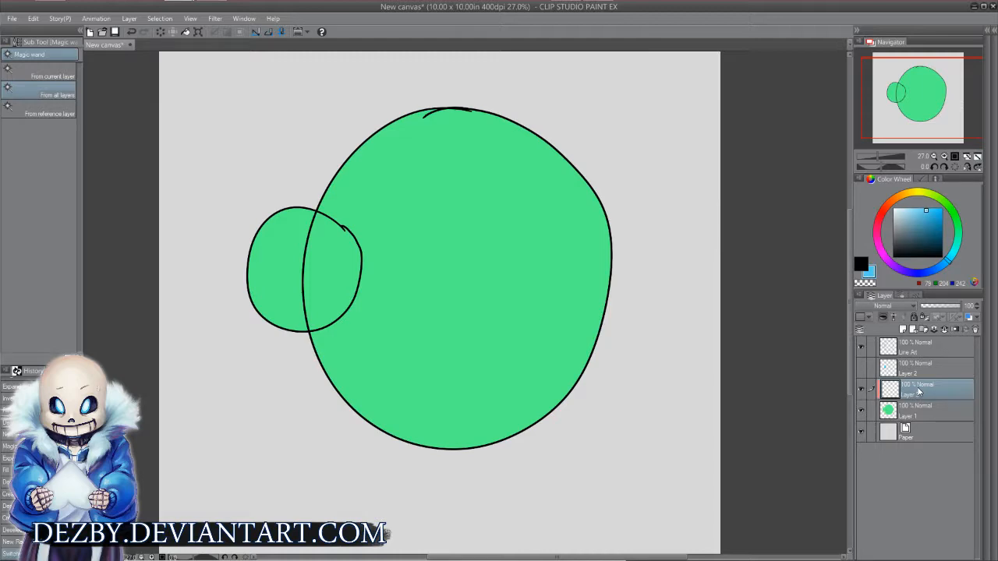
key(b)
key(b)
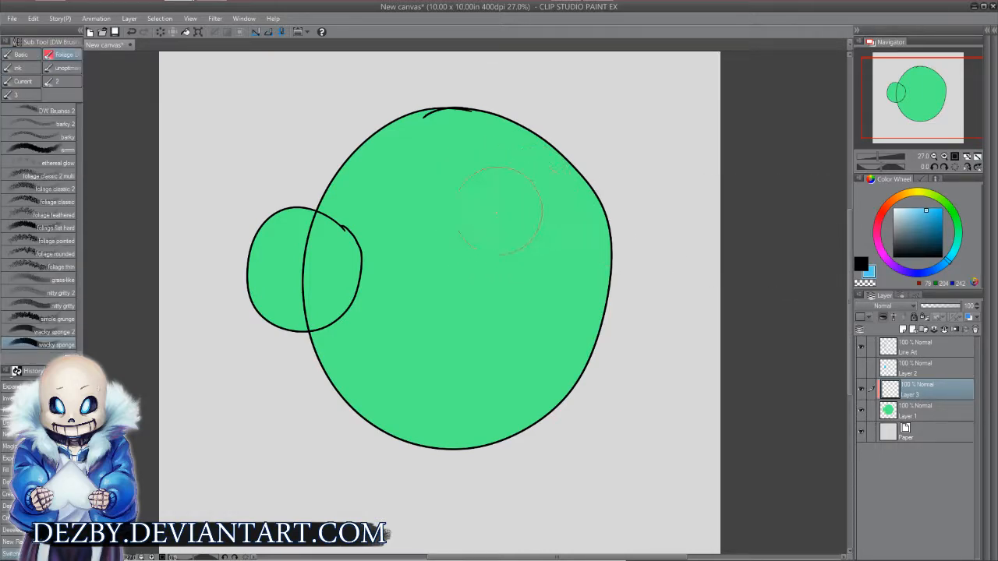
mouse_move(472, 144)
mouse_down()
mouse_move(456, 121)
mouse_move(421, 130)
mouse_move(480, 138)
mouse_move(514, 125)
mouse_move(438, 108)
mouse_move(390, 112)
mouse_move(398, 149)
mouse_move(407, 141)
mouse_move(362, 133)
mouse_move(510, 164)
mouse_move(422, 165)
mouse_move(440, 143)
mouse_move(436, 171)
mouse_up()
key(b)
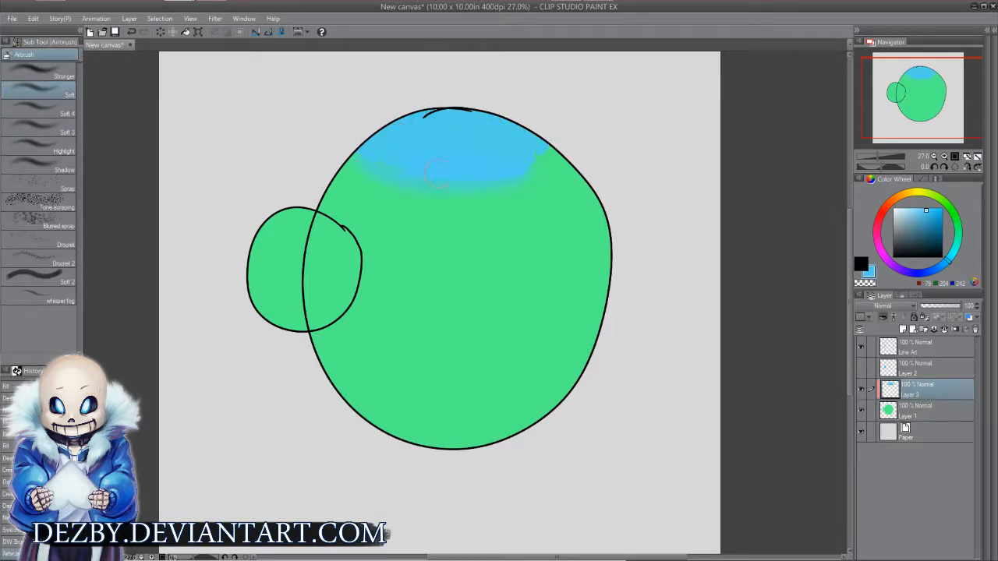
key(bracketright)
key(bracketright)
key(bracketright)
key(bracketright)
key(bracketright)
key(bracketright)
key(bracketright)
key(bracketright)
mouse_move(379, 141)
mouse_down()
mouse_move(538, 164)
mouse_move(426, 176)
mouse_move(382, 138)
mouse_move(564, 138)
mouse_move(394, 162)
mouse_up()
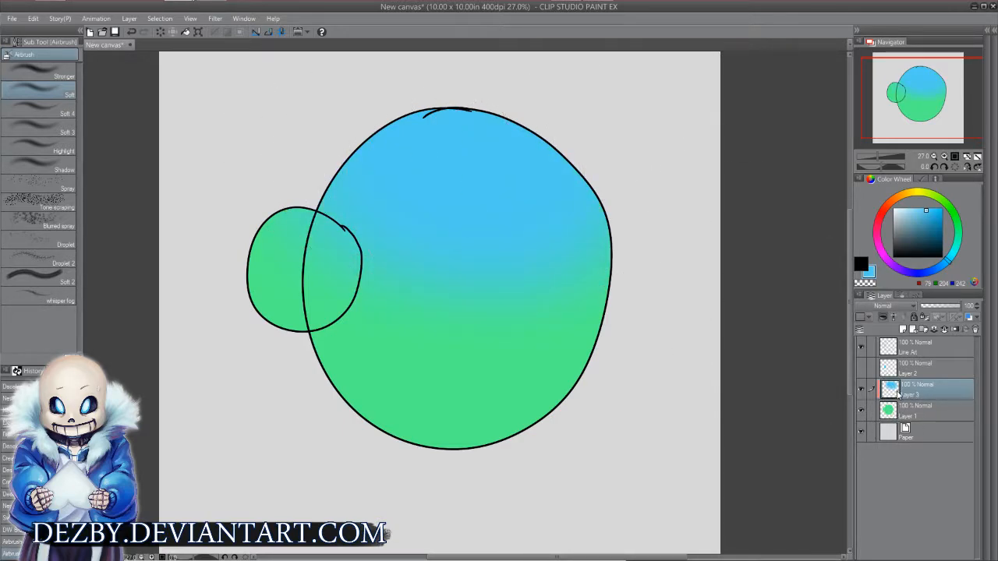
Lock Layer 3's transparent pixels and recolor its airbrushed area with pink (RGB 242, 79, 215)
drag(955, 263, 958, 236)
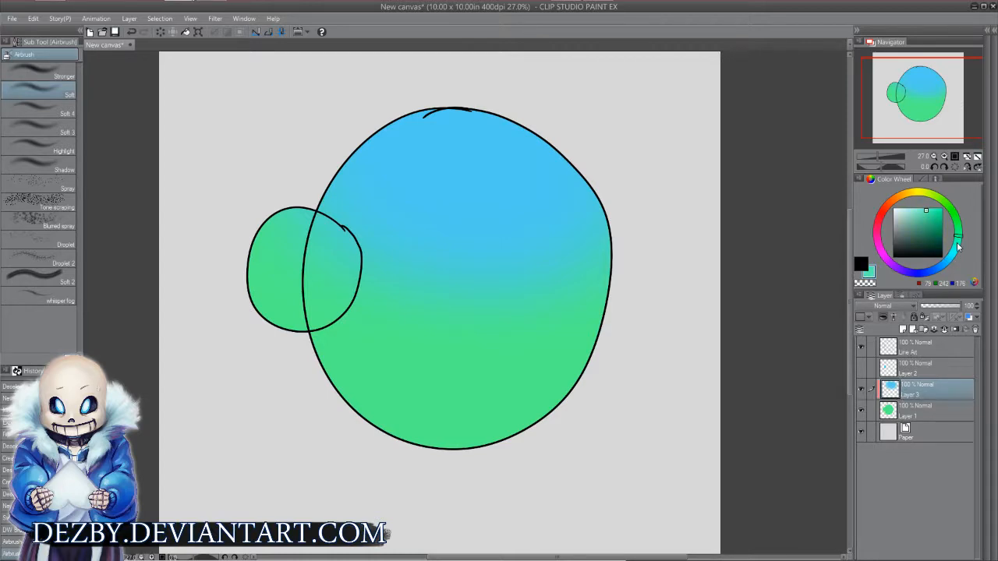
drag(891, 204, 875, 249)
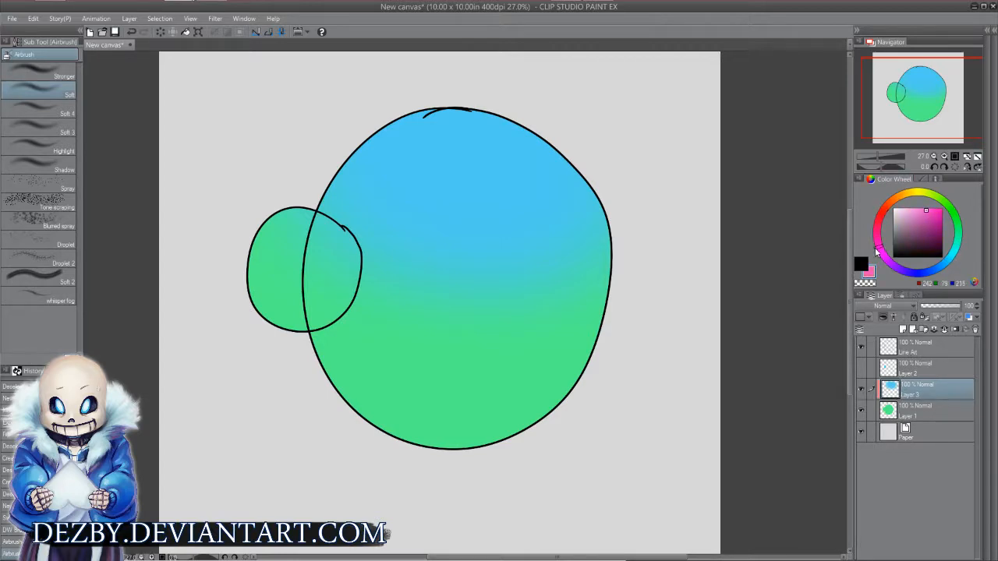
key(alt+BackSpace)
key(ctrl+z)
click(920, 319)
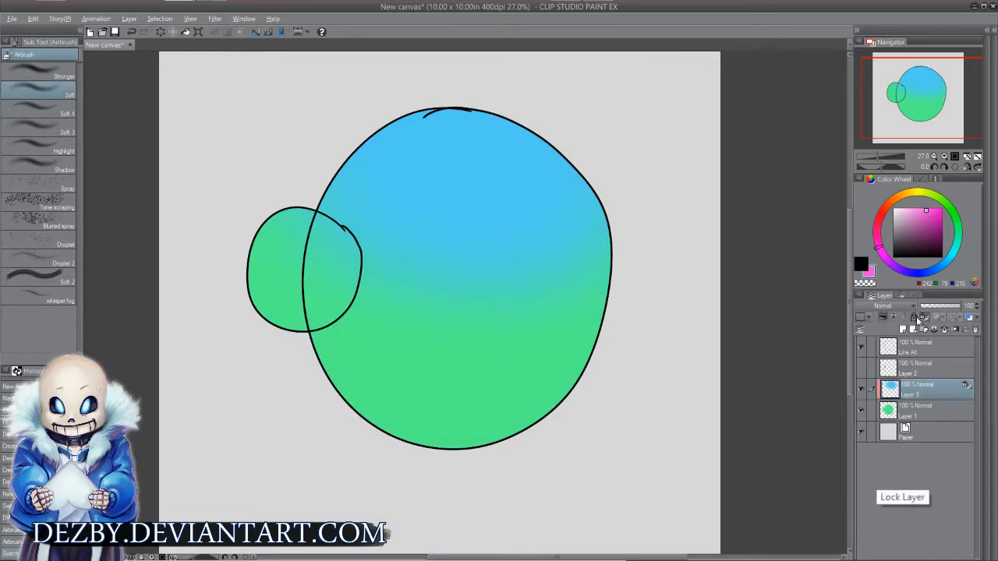
key(alt+BackSpace)
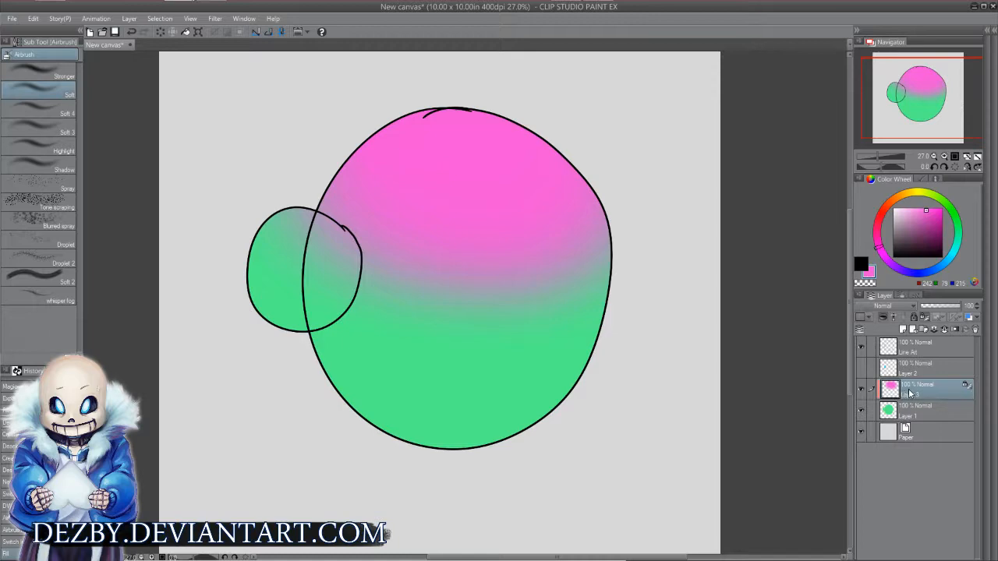
Show Layer 2 and move the clipped Layer 3 directly above it, so it clips to the overlap's blue fill
click(861, 367)
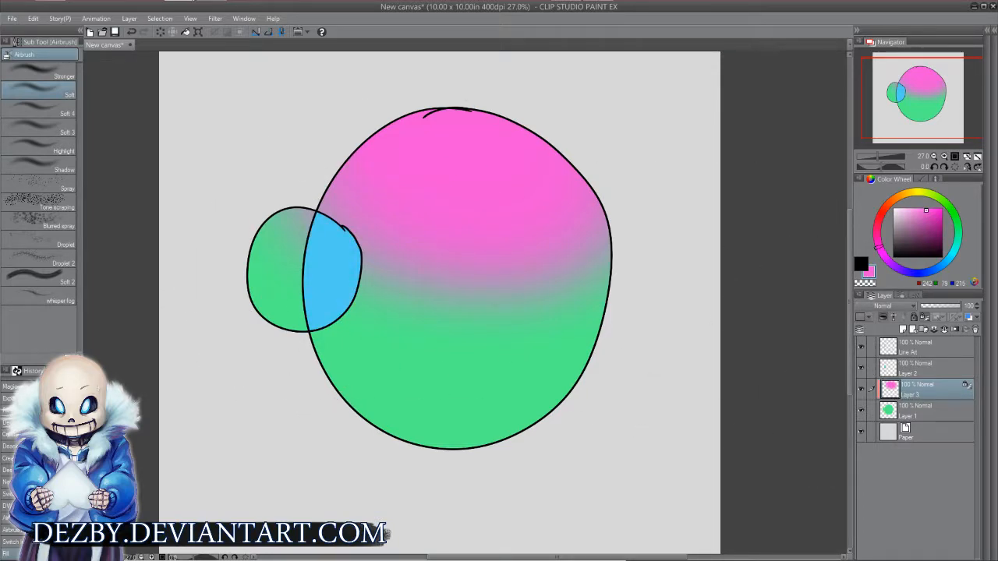
drag(915, 394, 916, 363)
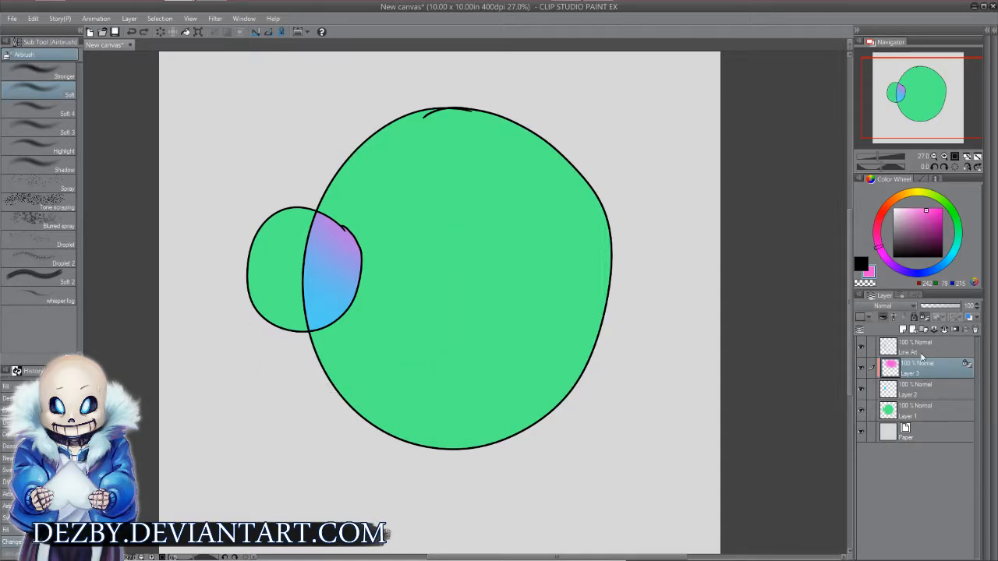
Try airbrushing pink across the overlap on Layer 3, undo the stroke, and unlock the layer's transparent pixels
mouse_move(262, 250)
mouse_down()
mouse_move(308, 283)
mouse_move(356, 240)
mouse_up()
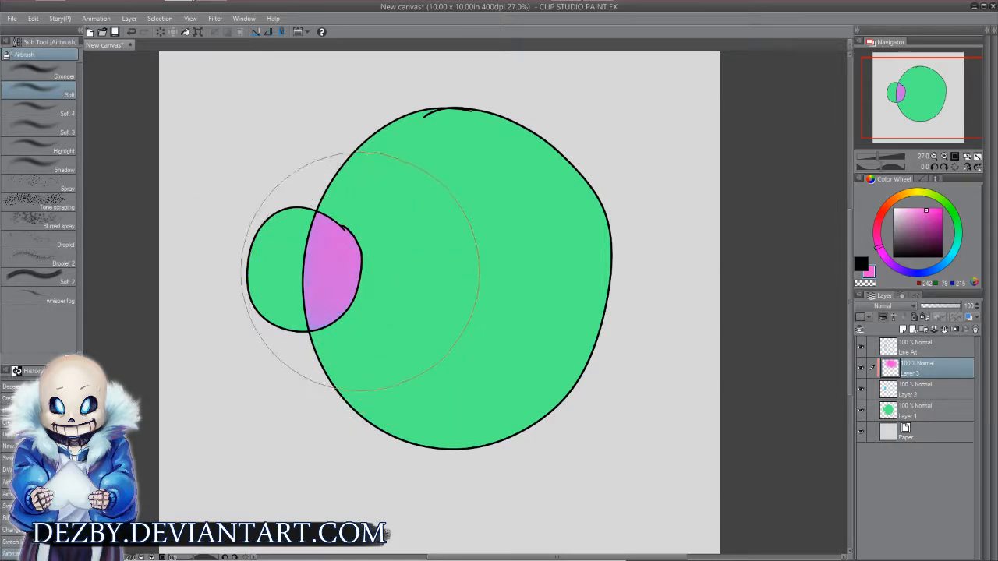
key(ctrl+z)
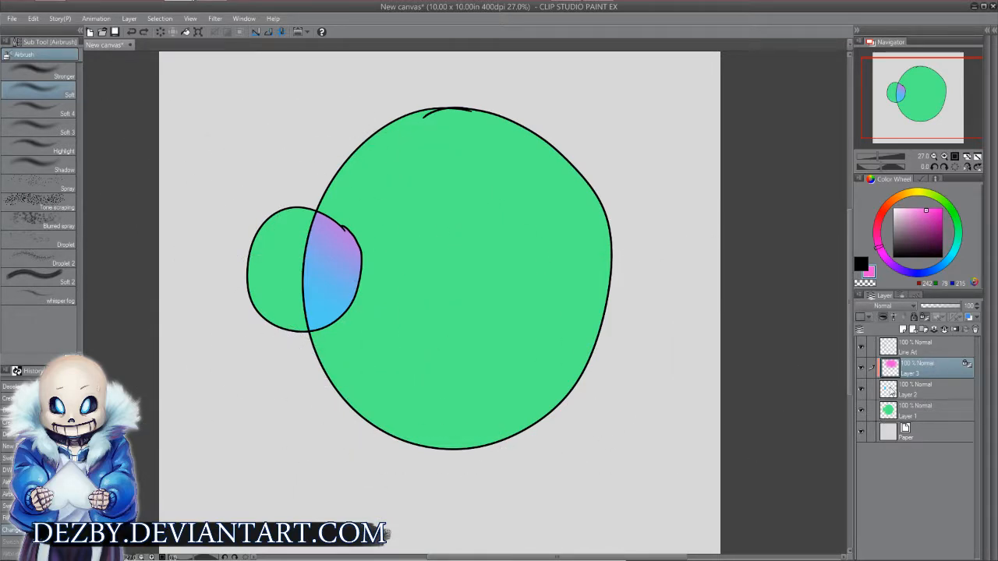
click(923, 318)
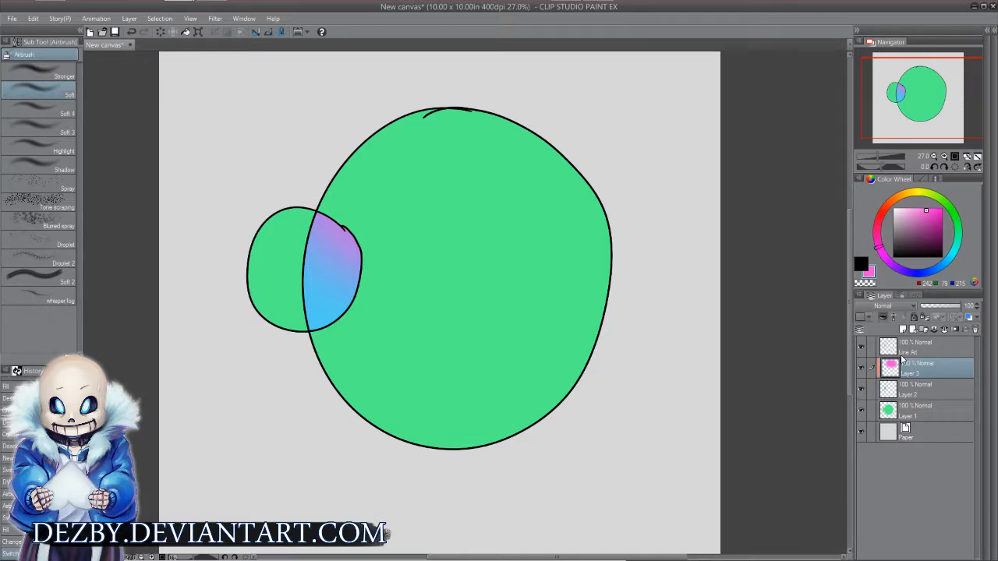
Add a new clipped layer above Layer 3 and set the drawing color to blue (RGB 43, 89, 225)
key(ctrl+shift+n)
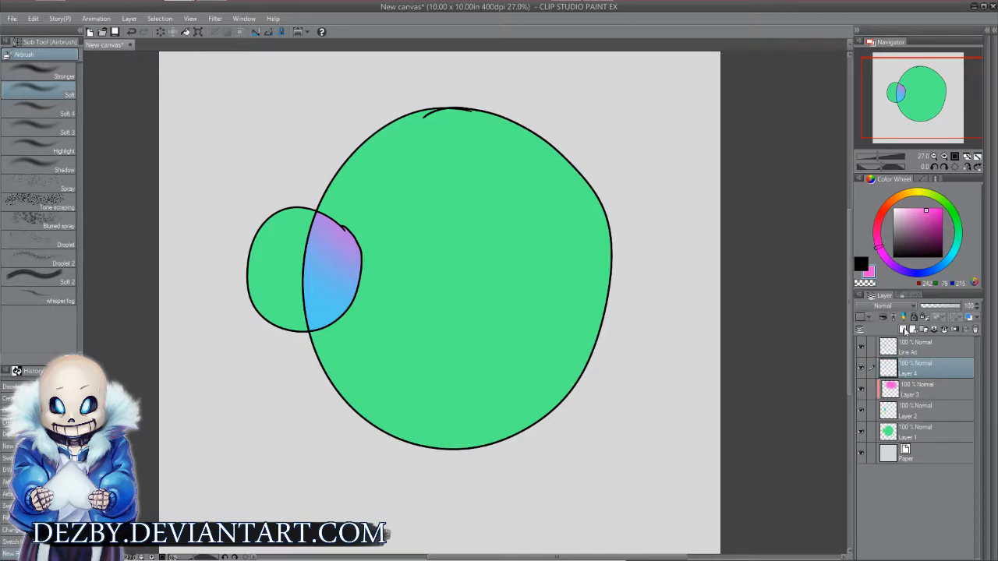
click(884, 318)
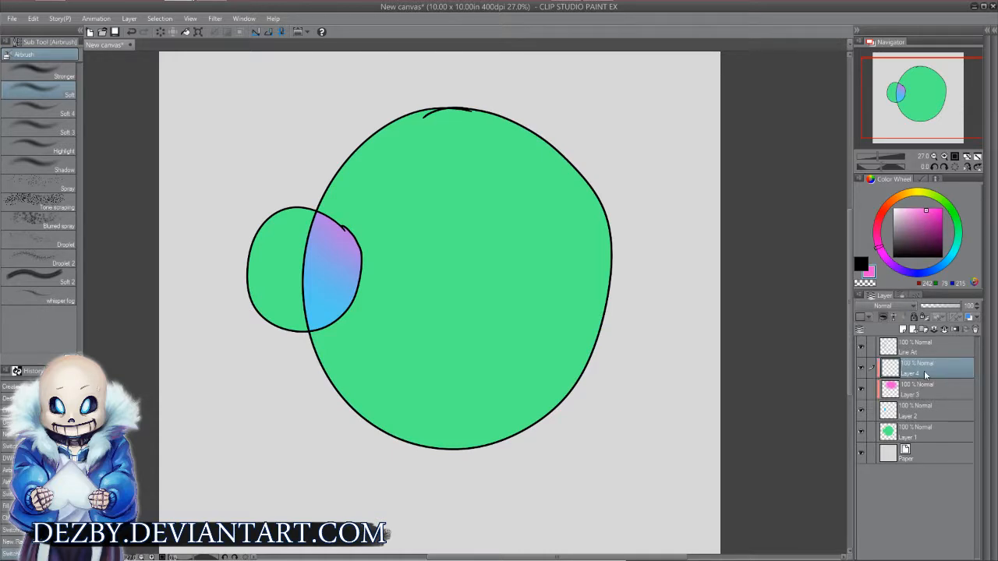
key(x)
drag(877, 233, 927, 271)
drag(931, 220, 938, 218)
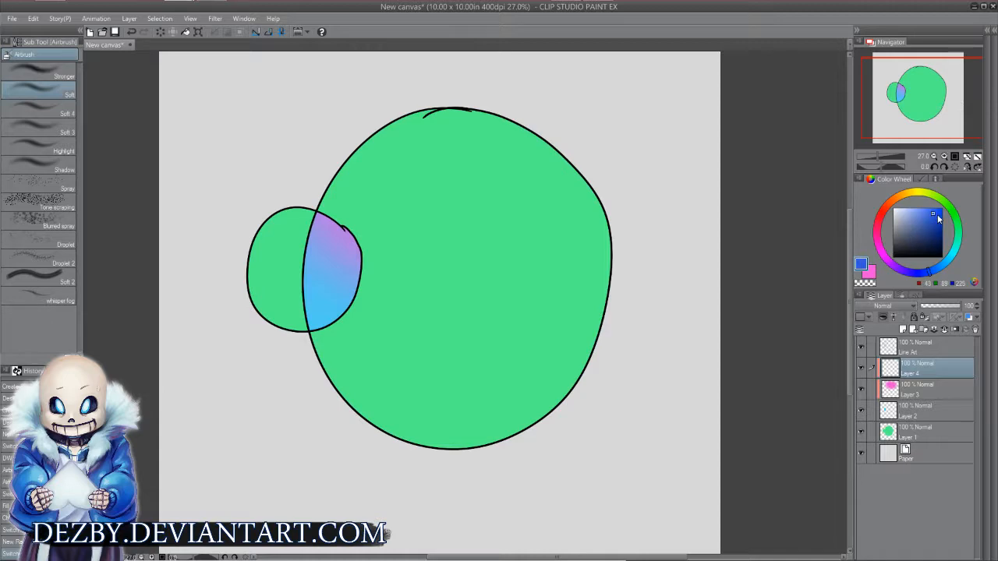
Airbrush blue shading along the upper, right and lower edges of the overlap on Layer 4, using a smaller brush size
mouse_move(227, 199)
mouse_down()
mouse_move(347, 197)
mouse_move(373, 218)
mouse_up()
key(ctrl+z)
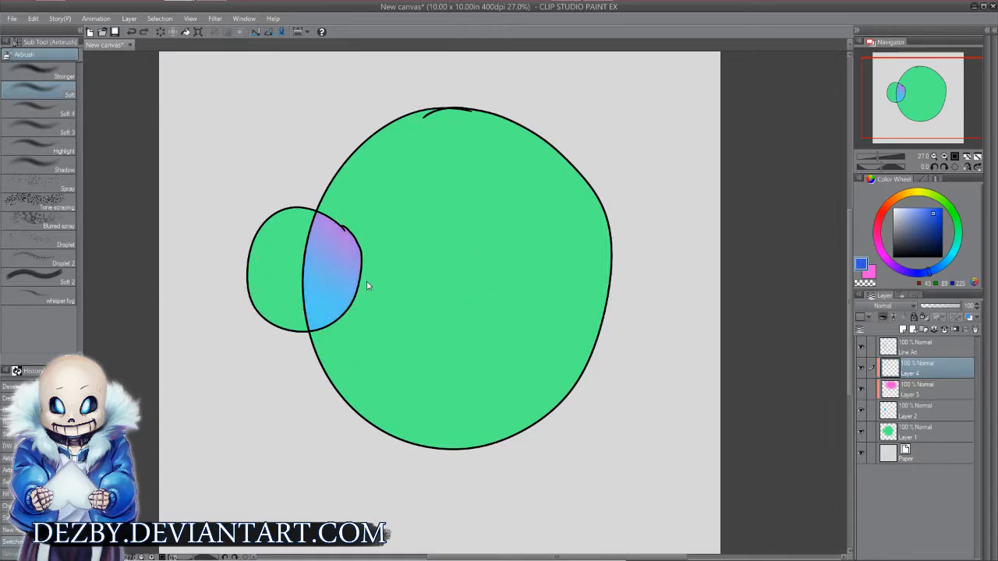
key(bracketleft)
key(bracketleft)
key(bracketleft)
key(bracketleft)
key(bracketleft)
key(bracketleft)
key(bracketleft)
key(bracketleft)
key(bracketleft)
mouse_move(307, 217)
mouse_down()
mouse_move(341, 214)
mouse_move(314, 206)
mouse_move(377, 240)
mouse_up()
mouse_move(366, 320)
mouse_down()
mouse_move(304, 335)
mouse_move(357, 257)
mouse_up()
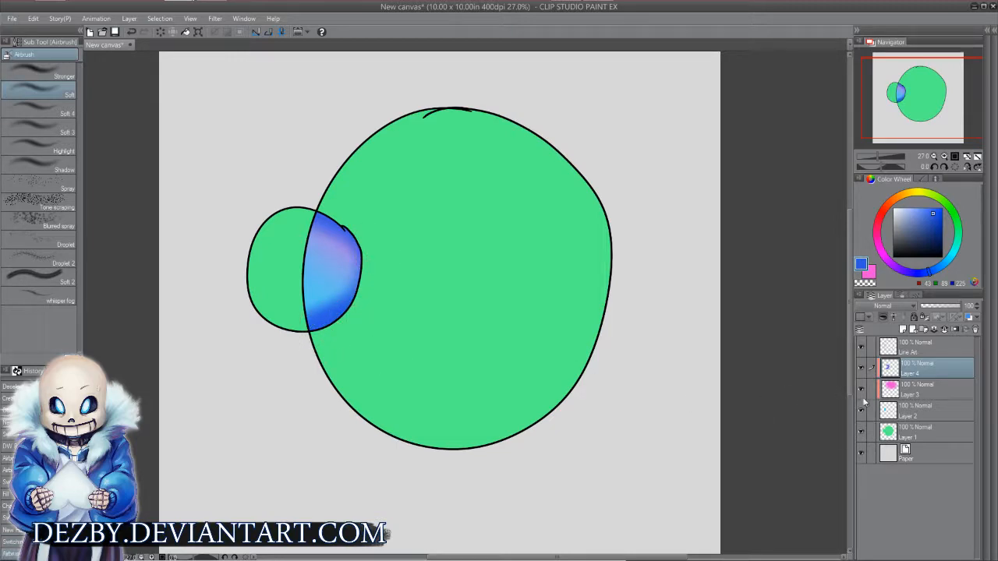
Try clipping Layer 2 to Layer 1, check its fill outline as a selection, and turn the clipping off
click(900, 413)
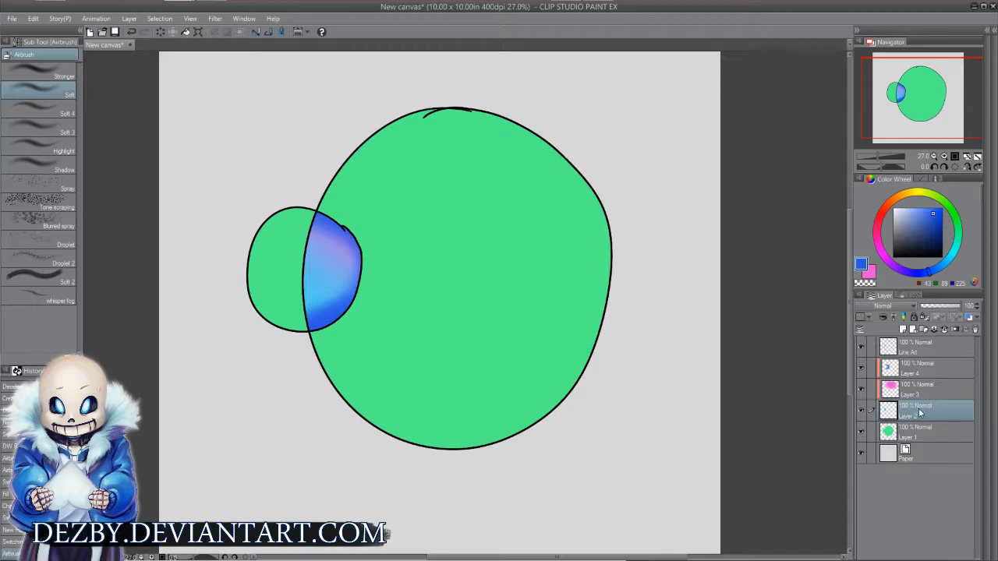
click(883, 318)
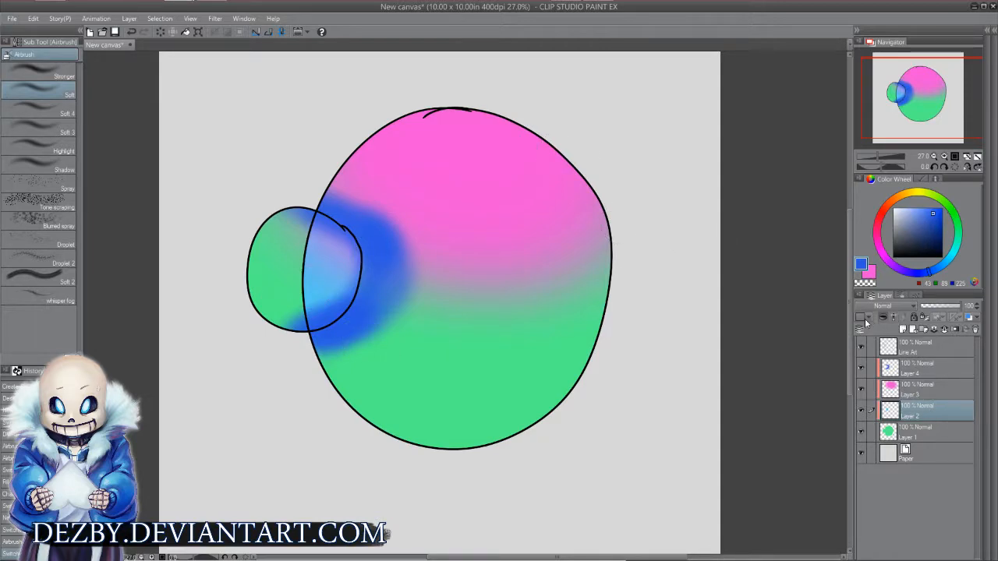
ctrl+click(889, 414)
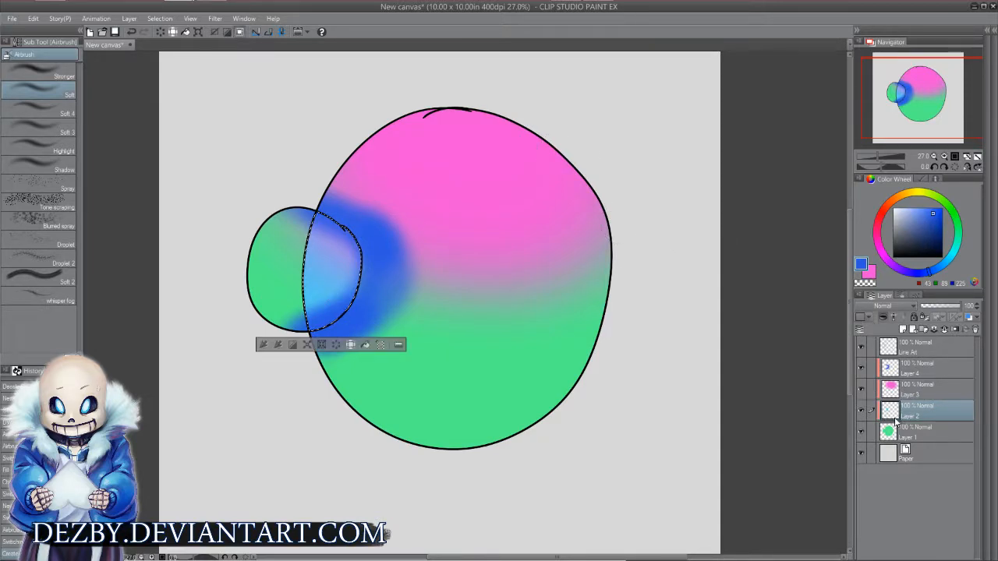
key(ctrl+d)
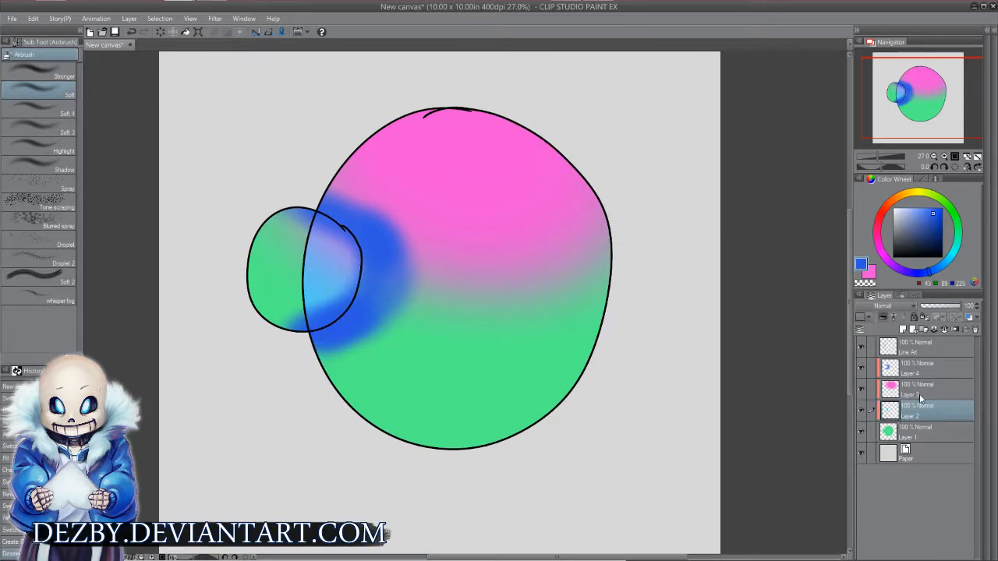
click(883, 318)
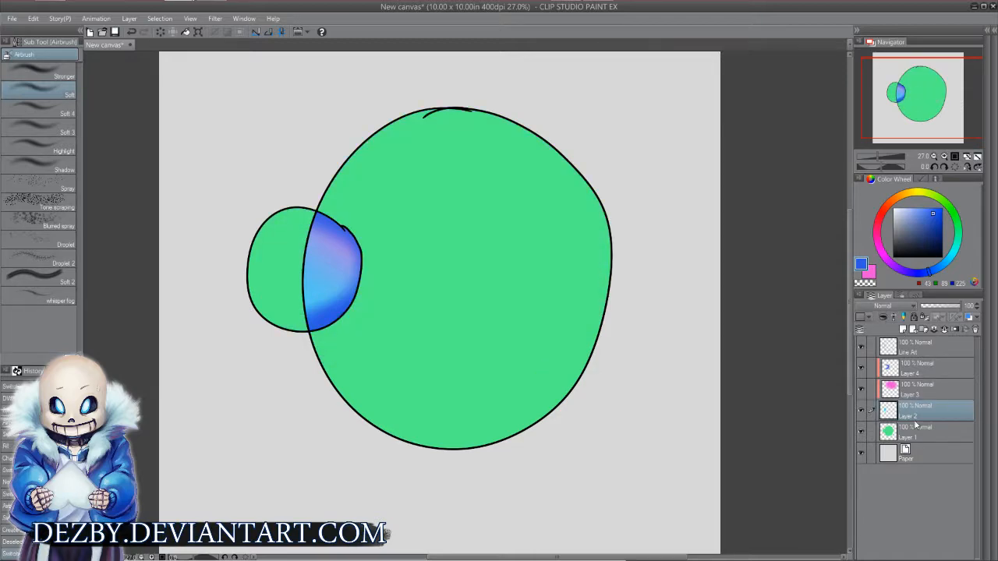
Load Layer 2's fill as a selection and delete the clipped Layer 3 and Layer 4
click(926, 371)
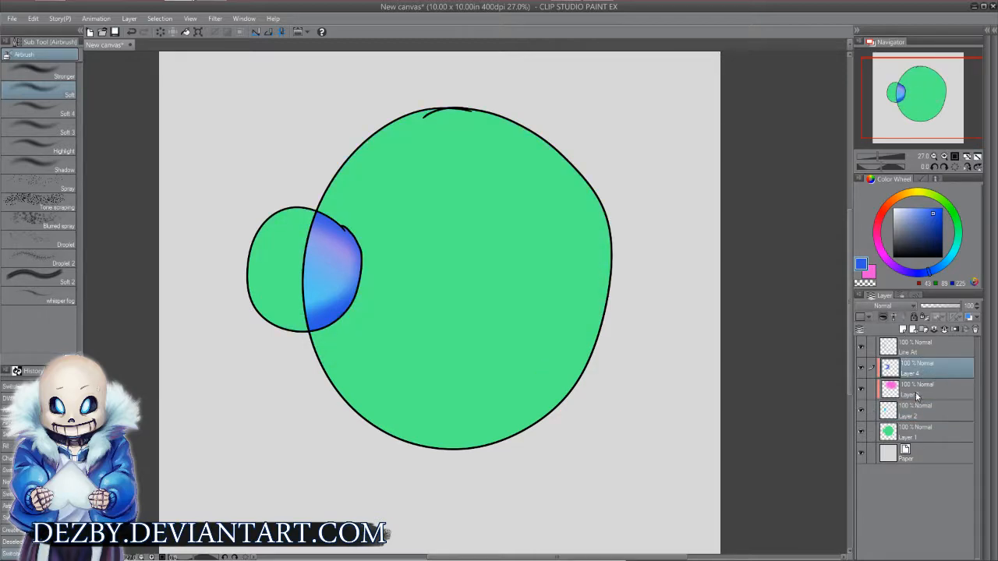
shift+click(916, 397)
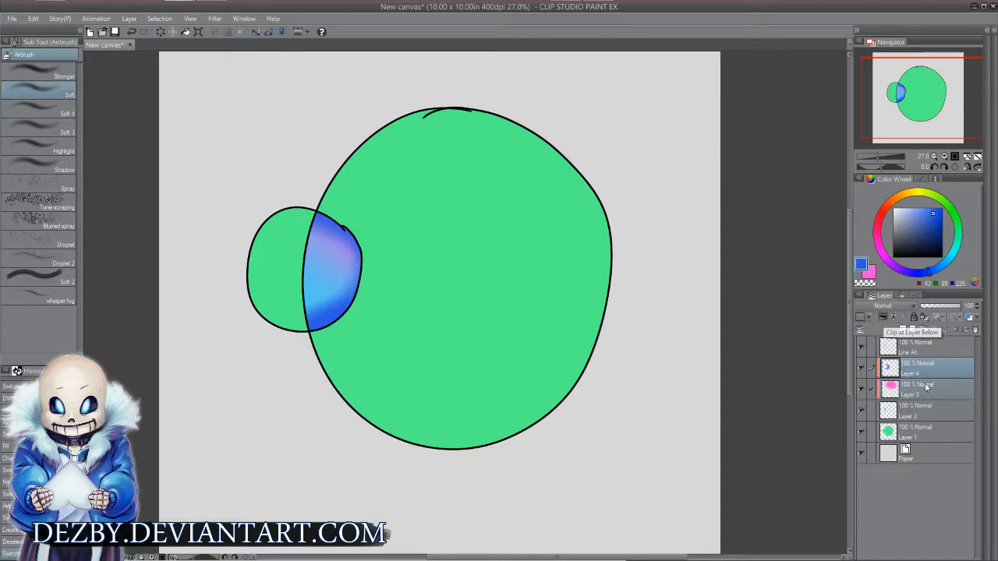
click(925, 395)
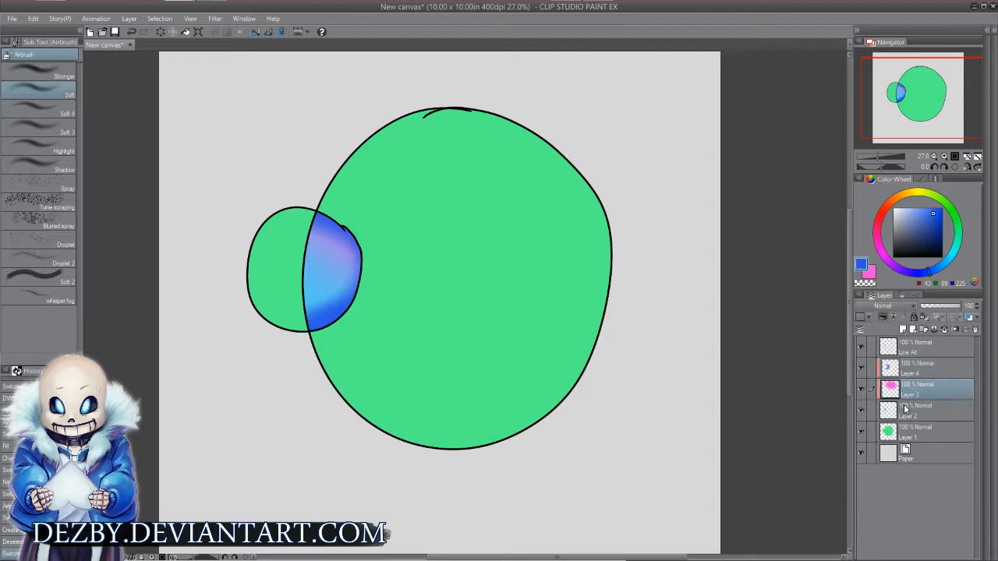
ctrl+click(891, 413)
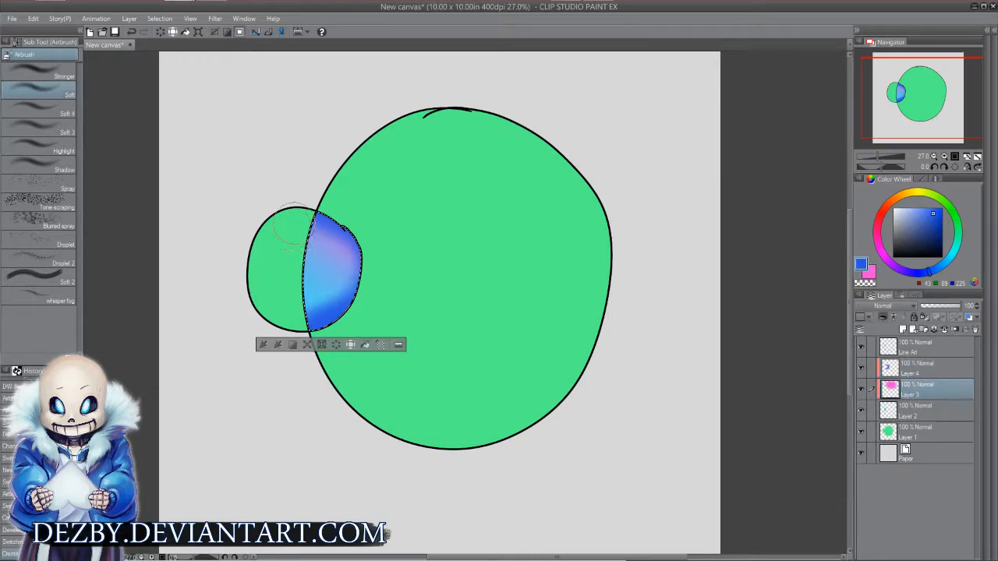
click(974, 329)
click(945, 364)
click(974, 329)
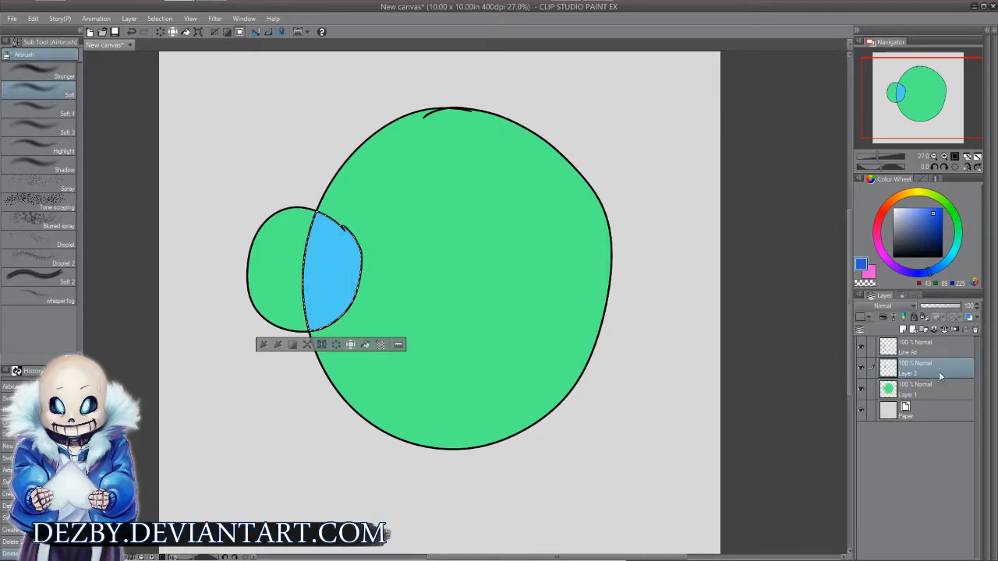
Delete Layer 2 and clear the selection
click(974, 329)
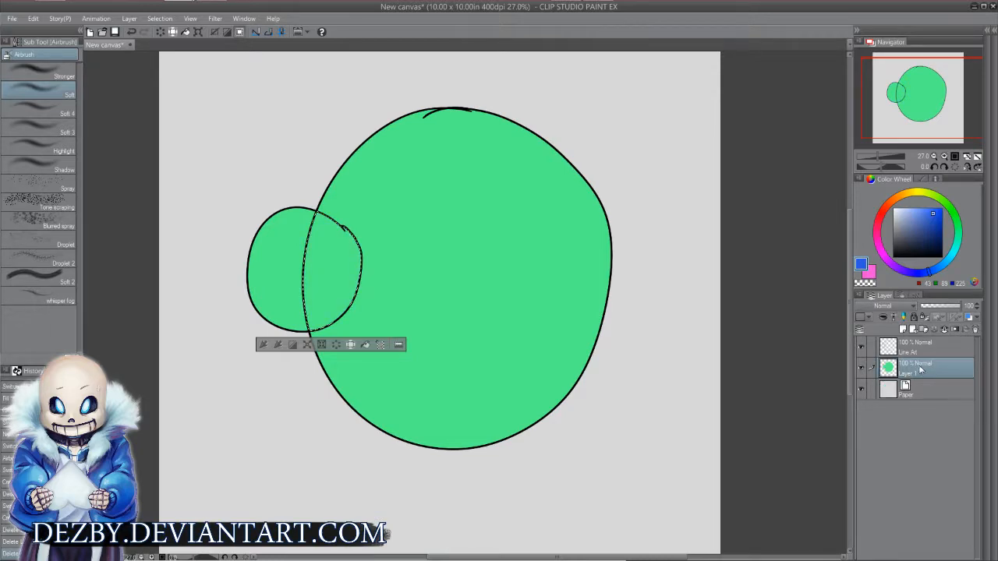
key(ctrl+d)
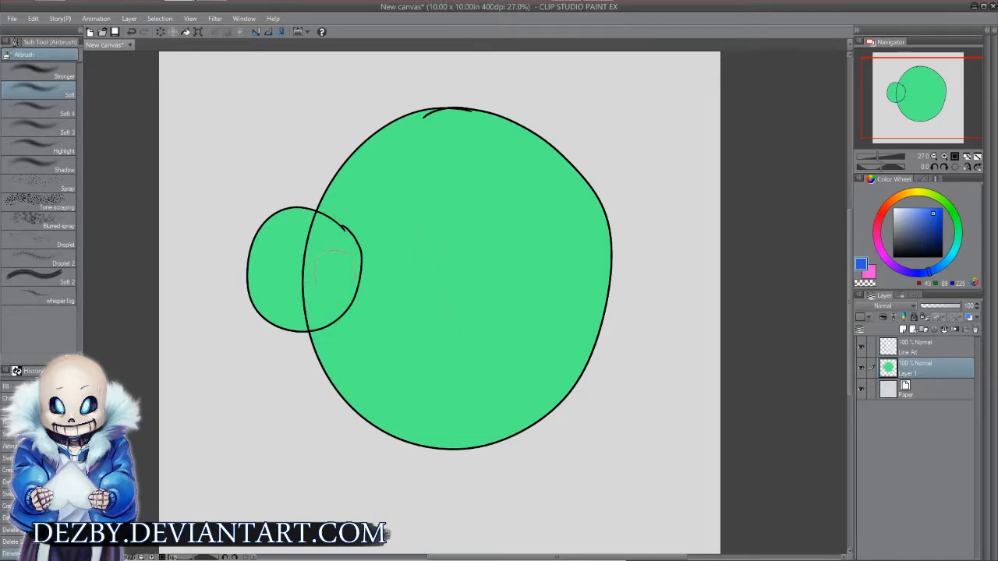
Select the overlap of the two circles with the Magic wand from all layers and expand the selection by 2 px
key(w)
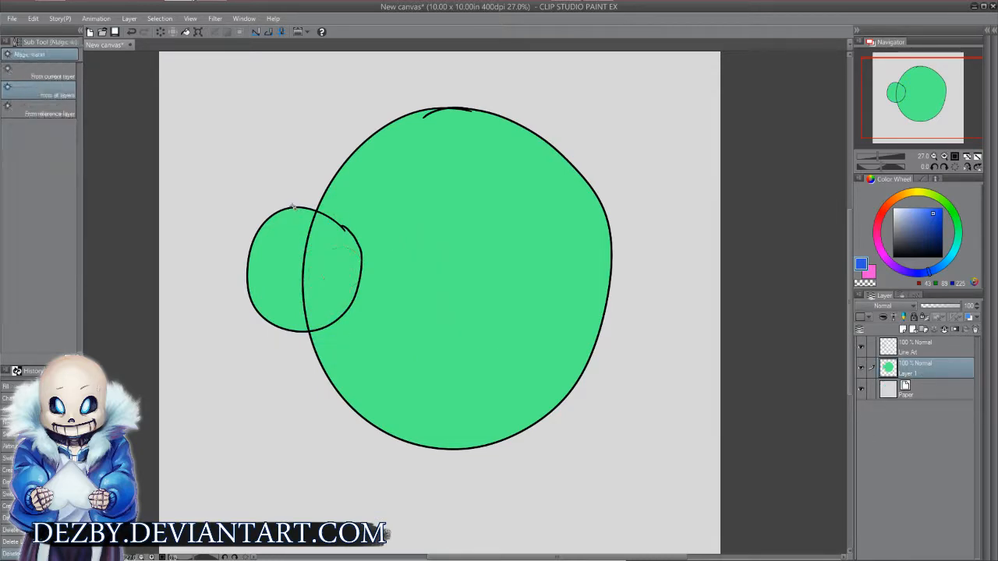
click(348, 270)
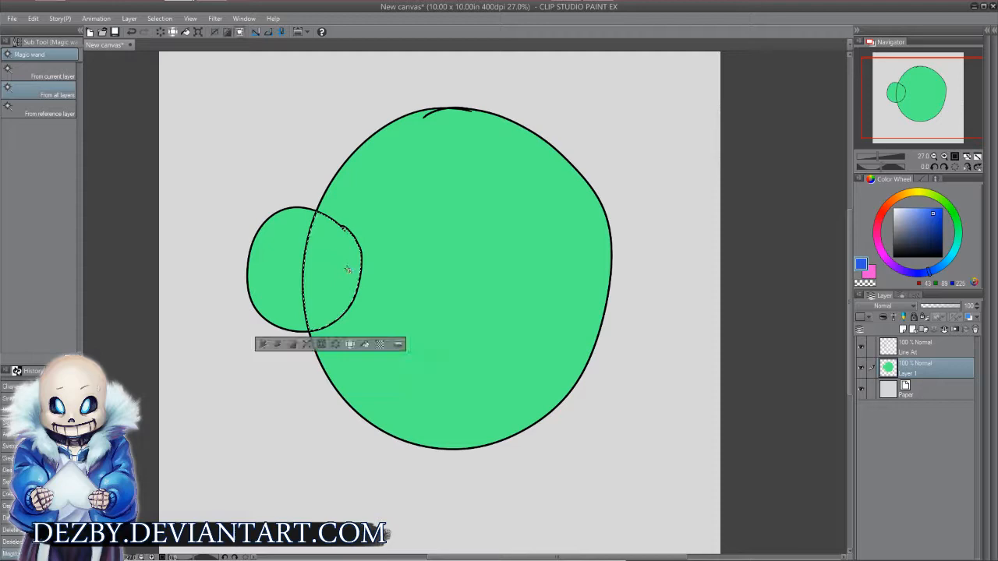
click(160, 18)
click(180, 86)
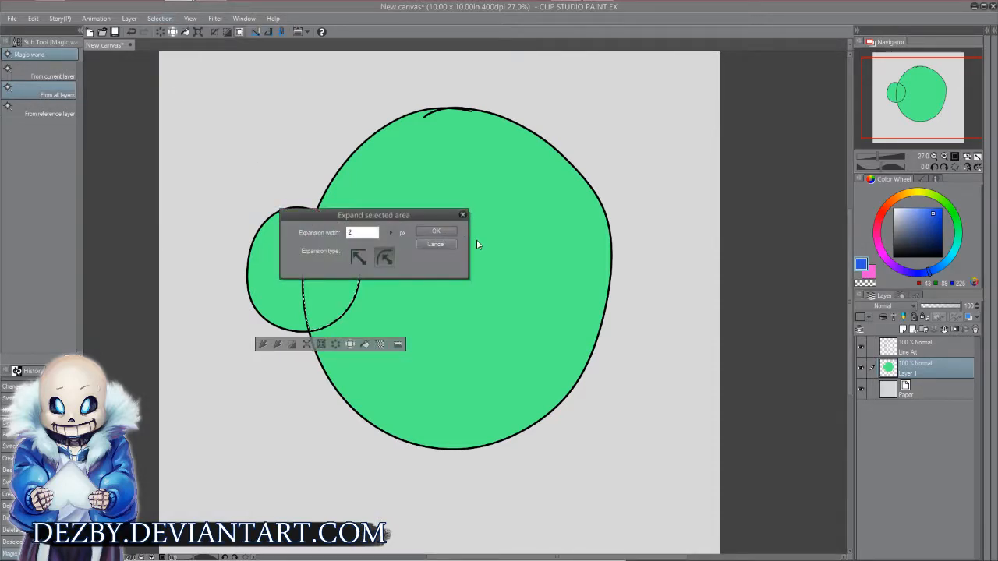
click(431, 233)
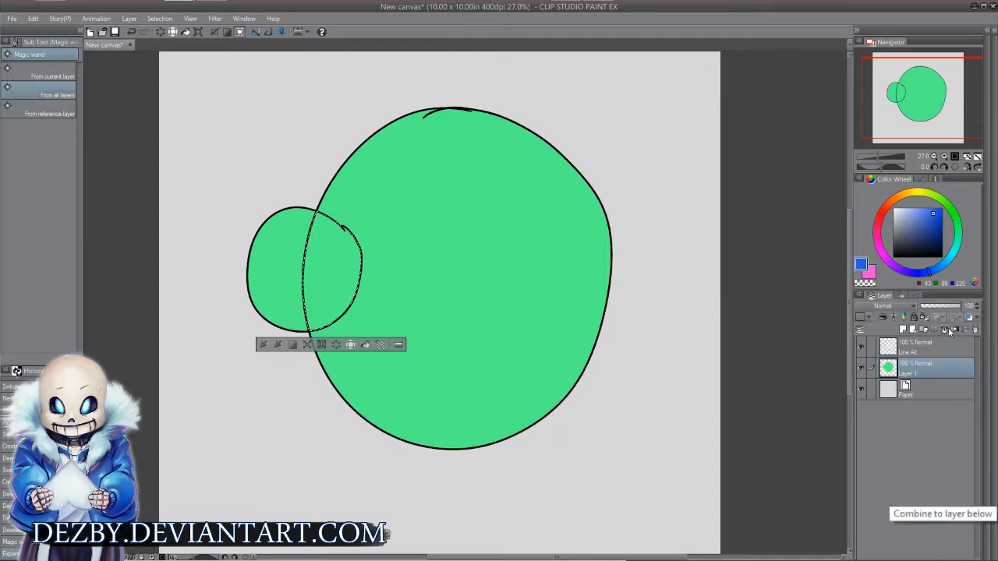
Add a layer folder above Layer 1 and mask it to the selected overlap
click(924, 329)
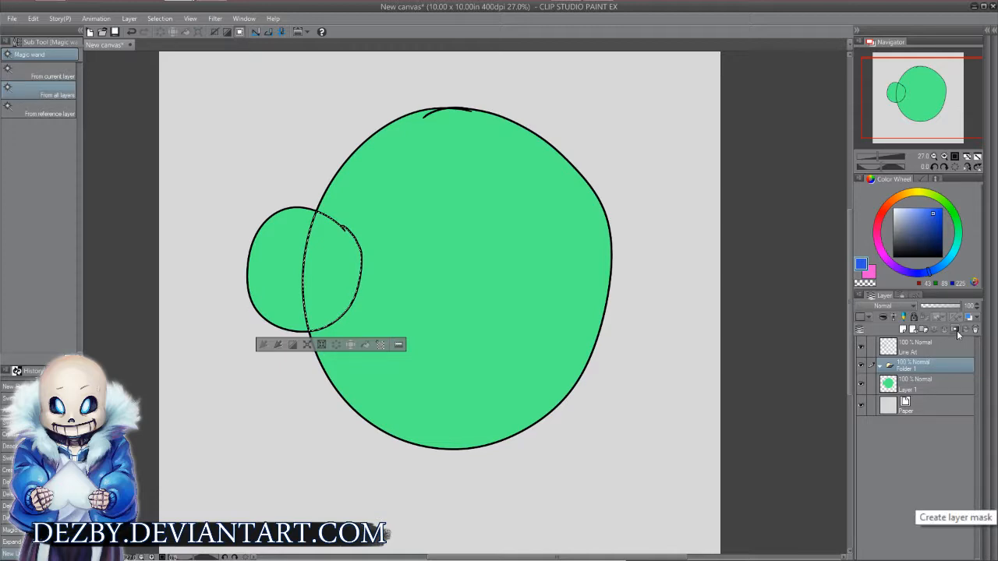
click(956, 333)
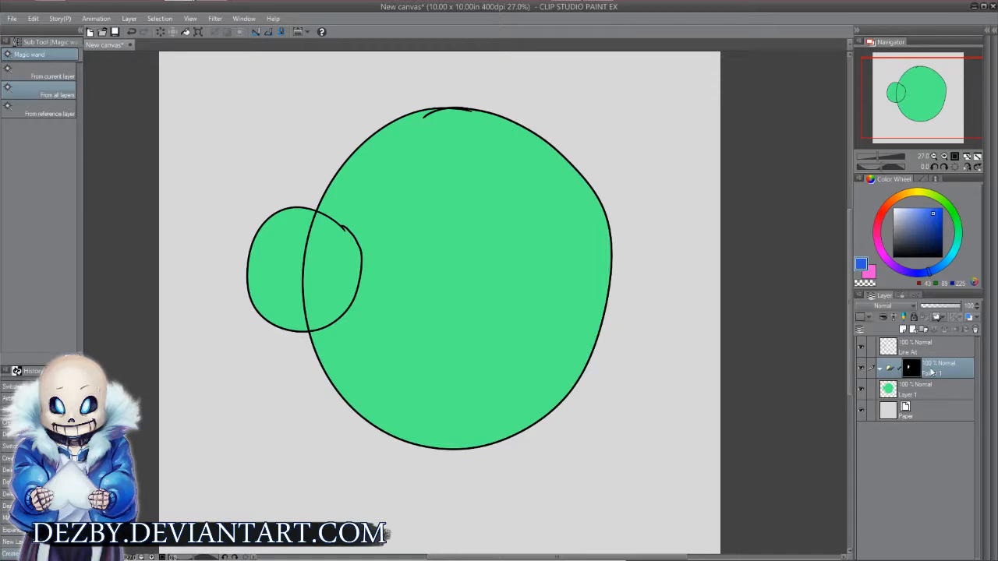
Add a new layer inside the masked folder and paint the overlap blue with the Turnip pen
click(902, 329)
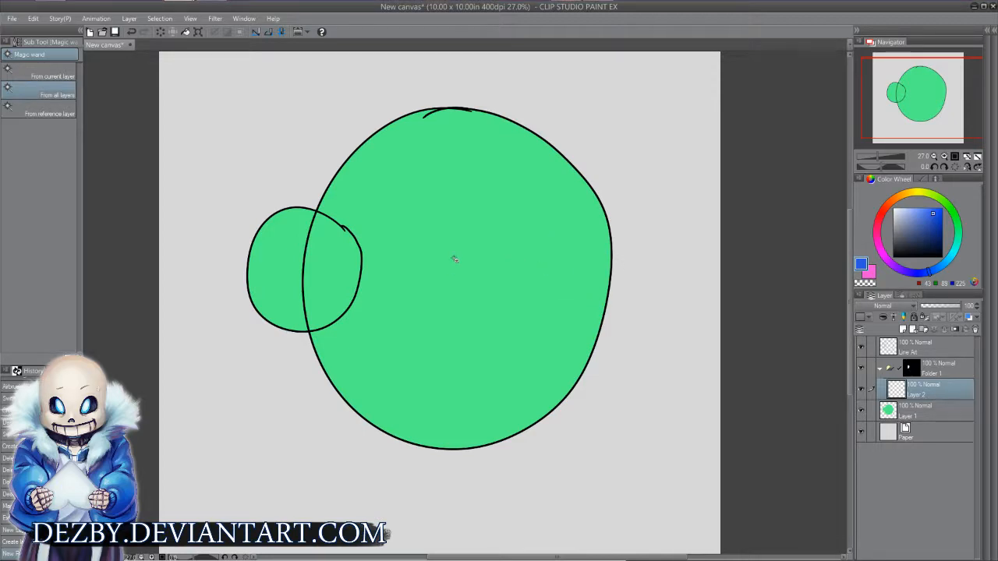
key(p)
mouse_move(290, 236)
mouse_down()
mouse_move(390, 230)
mouse_move(342, 224)
mouse_move(291, 244)
mouse_move(312, 273)
mouse_move(351, 287)
mouse_move(312, 311)
mouse_move(326, 327)
mouse_up()
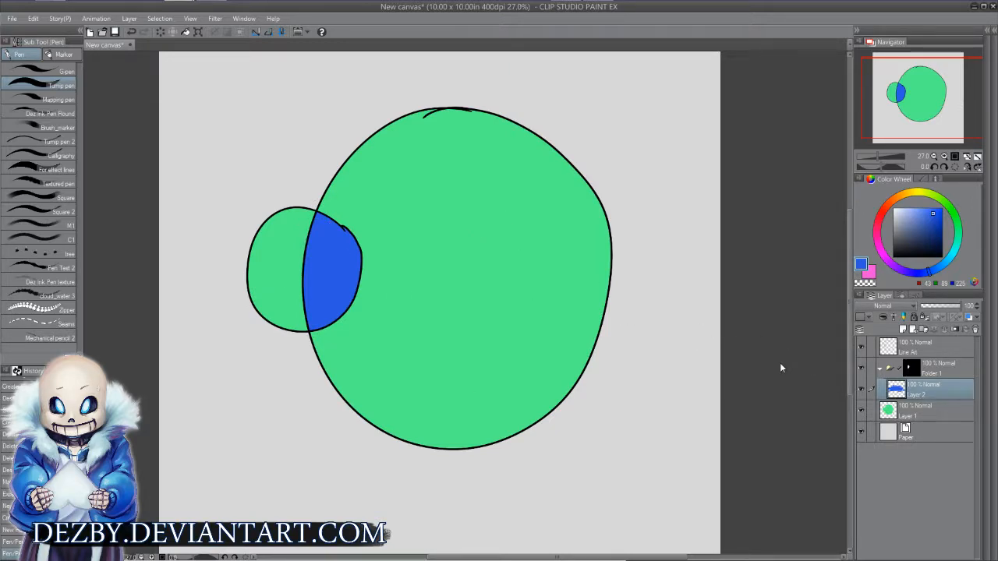
Add another layer in the folder and paint orange (RGB 225, 140, 43) strokes over the overlap's upper part and right edge
key(ctrl+shift+n)
click(897, 197)
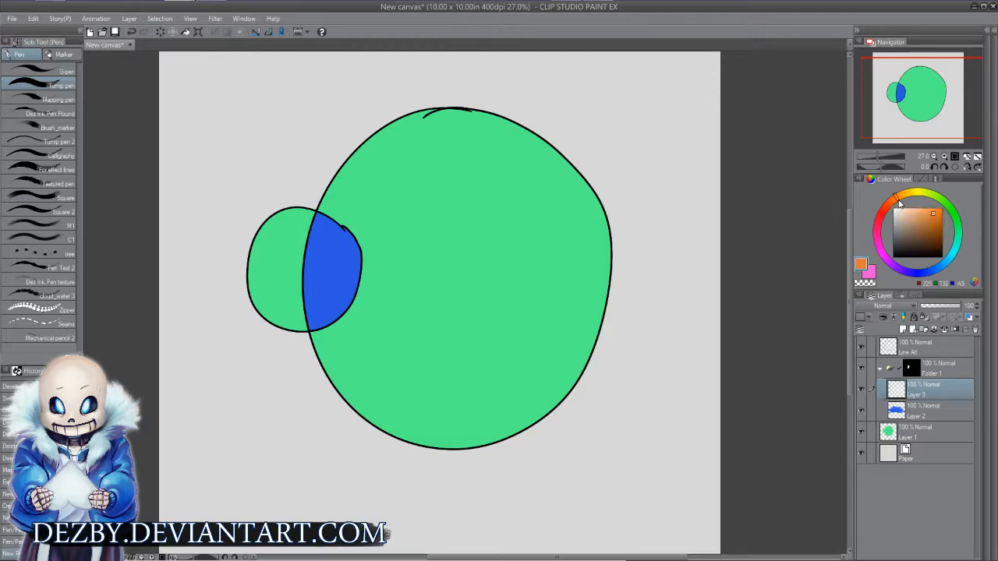
mouse_move(351, 232)
mouse_down()
mouse_move(342, 232)
mouse_move(575, 253)
mouse_move(205, 278)
mouse_move(440, 239)
mouse_up()
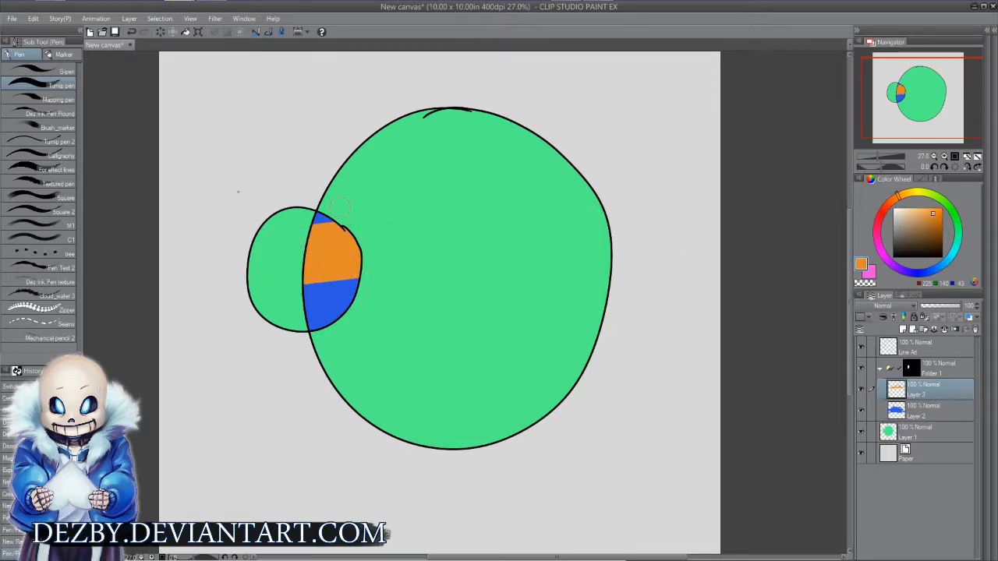
drag(321, 218, 352, 290)
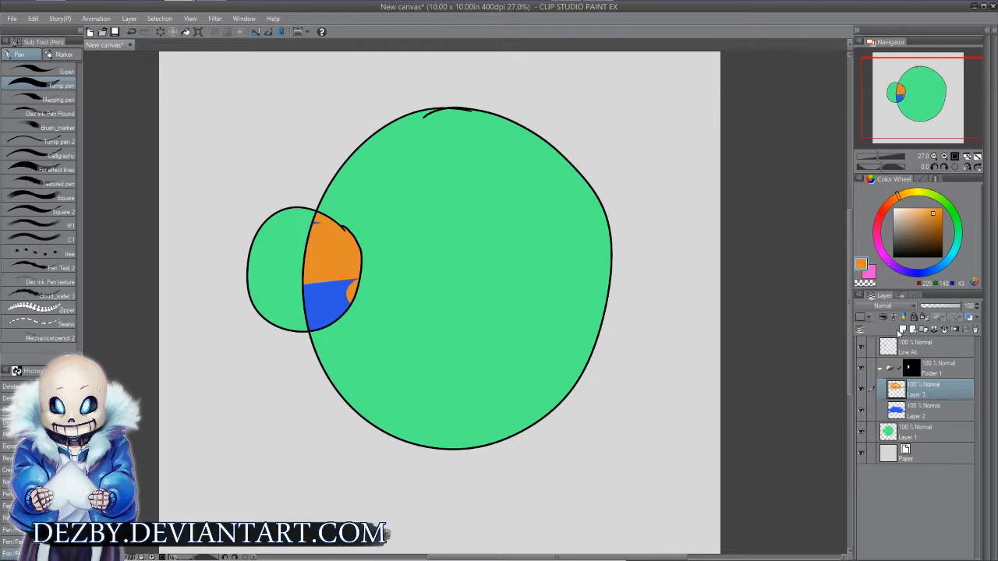
Add a new layer above Layer 3 in the folder and set its blending mode to Soft light
click(902, 330)
click(887, 308)
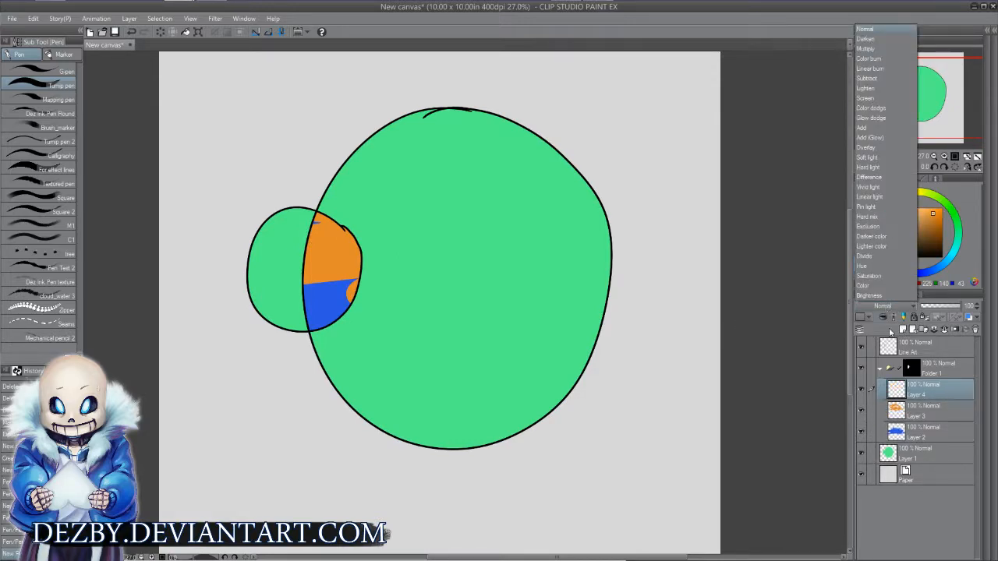
click(867, 156)
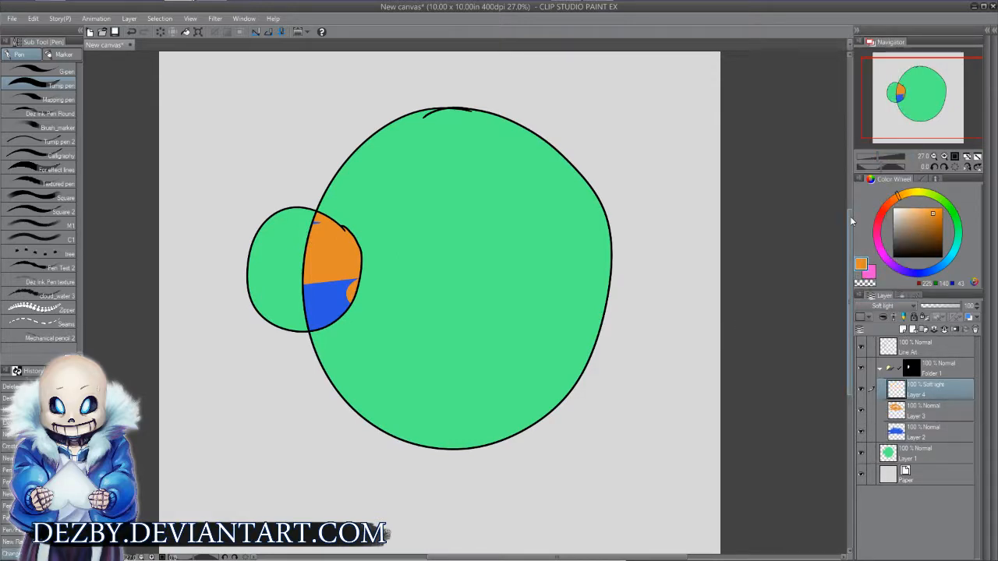
key(b)
click(901, 309)
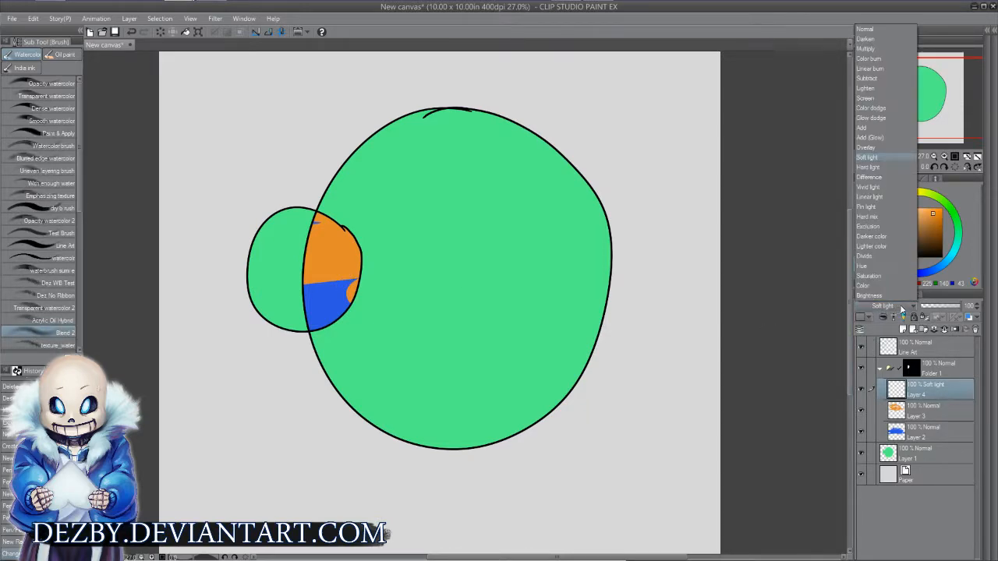
click(925, 392)
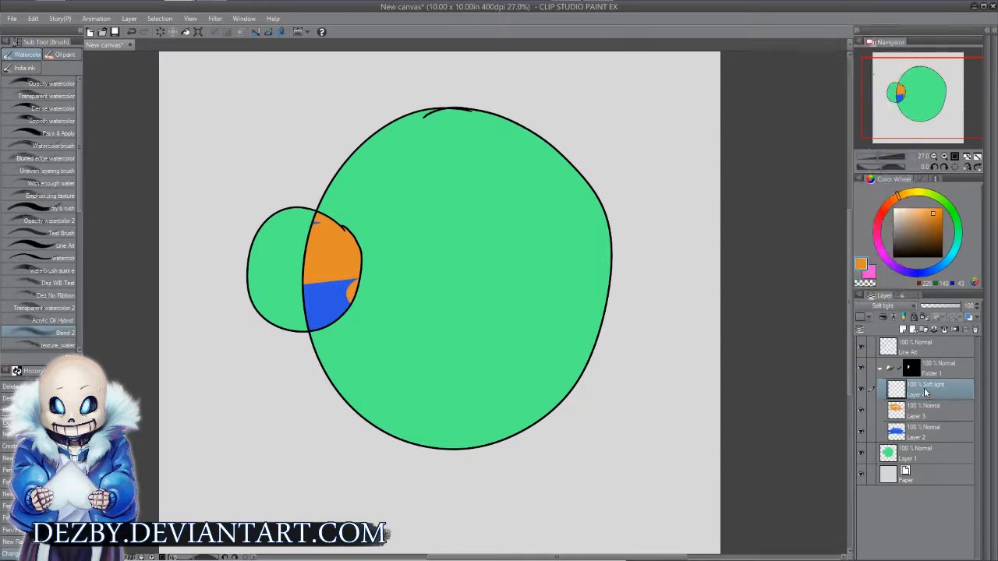
Airbrush pink (RGB 255, 13, 157) across the overlap on the Soft light layer using the Soft airbrush
key(b)
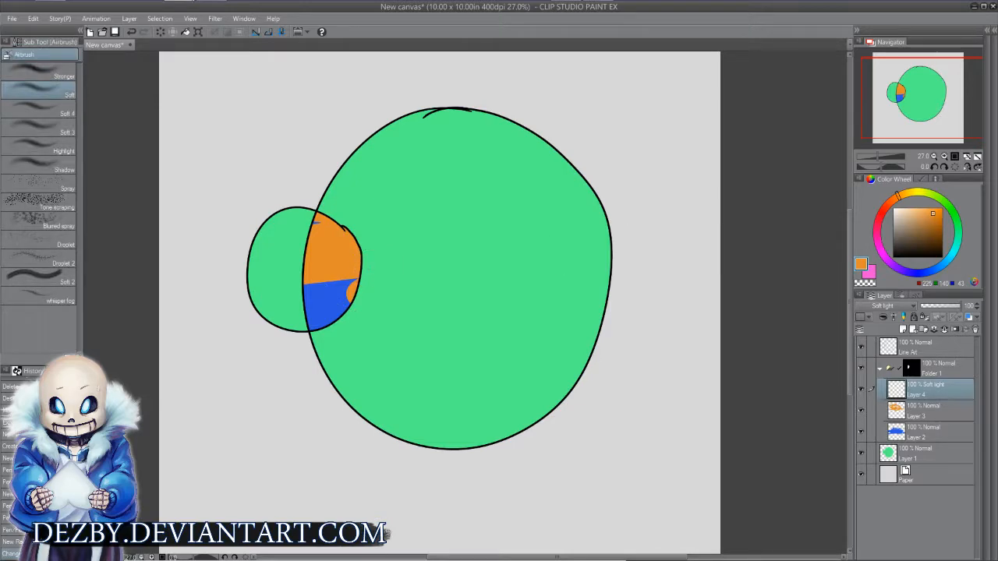
click(875, 236)
click(940, 208)
mouse_move(346, 269)
mouse_down()
mouse_move(329, 273)
mouse_move(371, 259)
mouse_up()
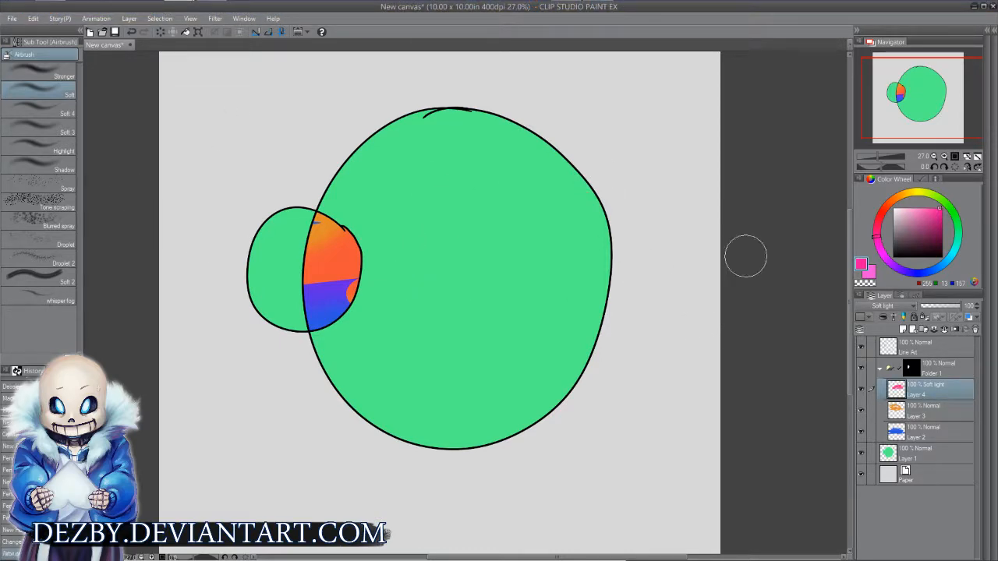
Paint freehand Turnip pen strokes on Folder 1's mask from the overlap across the large circle and past its right outline
click(904, 368)
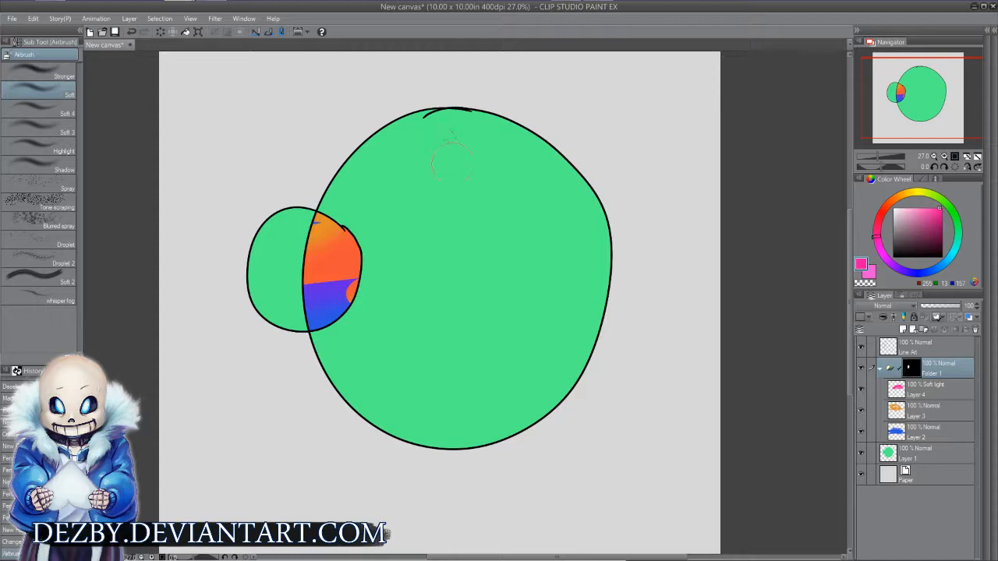
key(p)
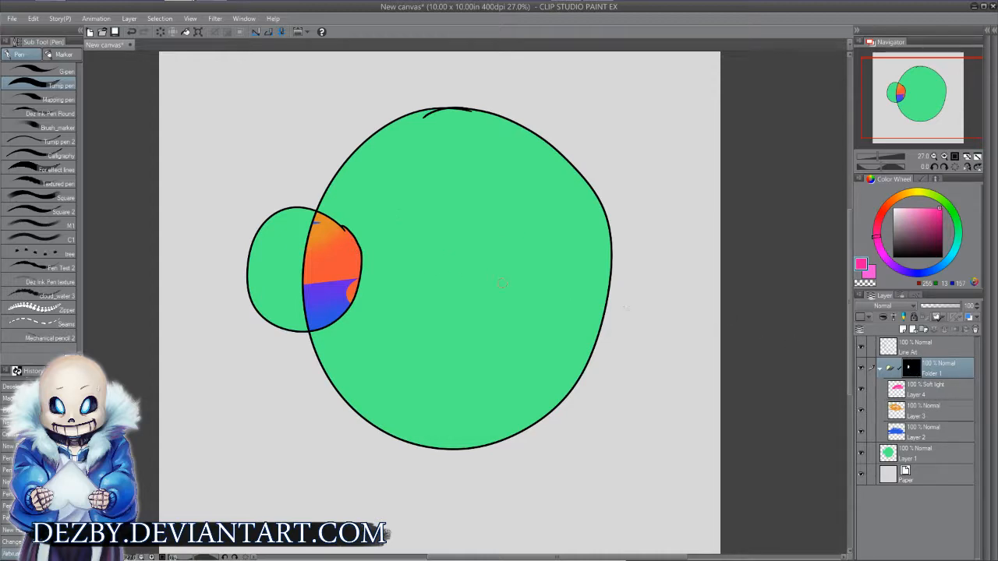
mouse_move(359, 252)
mouse_down()
mouse_move(459, 254)
mouse_move(365, 263)
mouse_move(411, 278)
mouse_move(504, 272)
mouse_move(449, 261)
mouse_move(459, 225)
mouse_move(551, 212)
mouse_move(602, 228)
mouse_move(609, 219)
mouse_move(574, 231)
mouse_move(598, 213)
mouse_move(551, 233)
mouse_up()
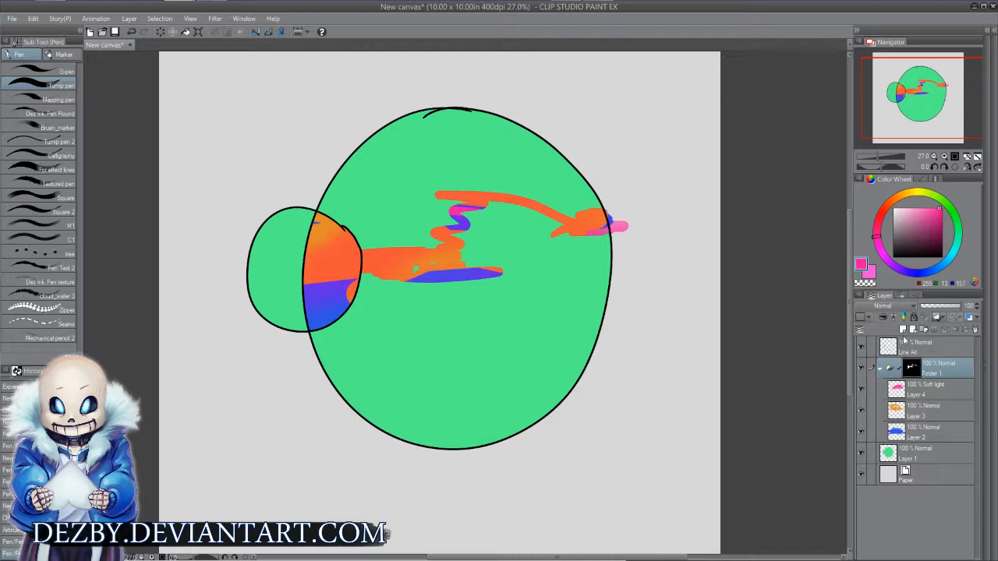
Try erasing the color spilling past the large circle's right outline with the Hard eraser on Folder 1's mask, and undo the erasing
click(919, 347)
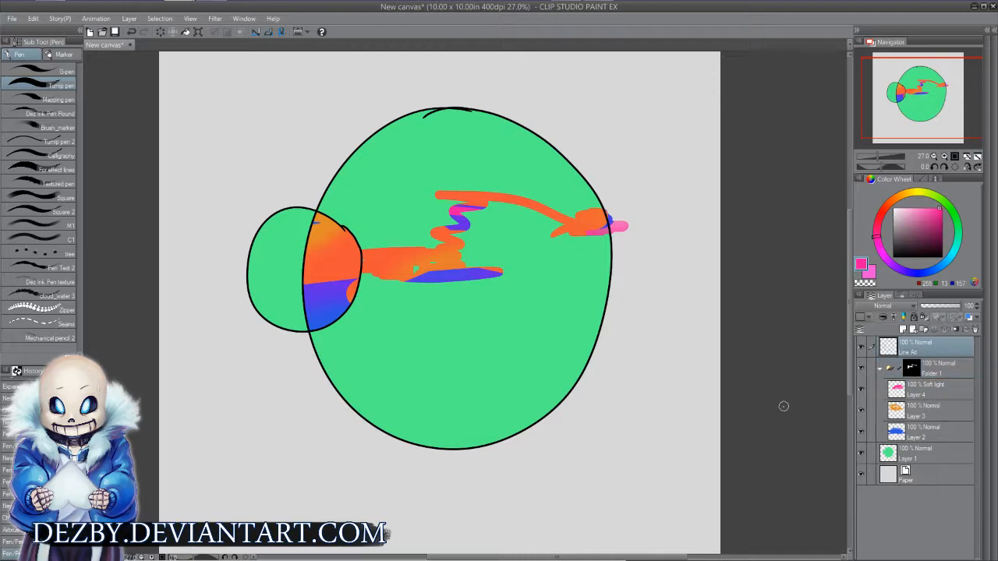
key(e)
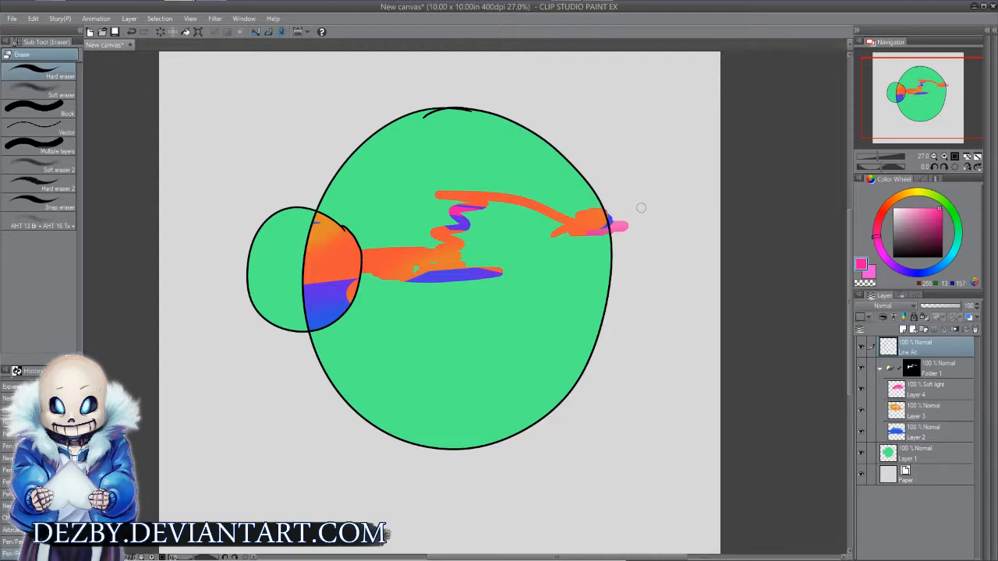
drag(633, 246, 623, 234)
click(917, 372)
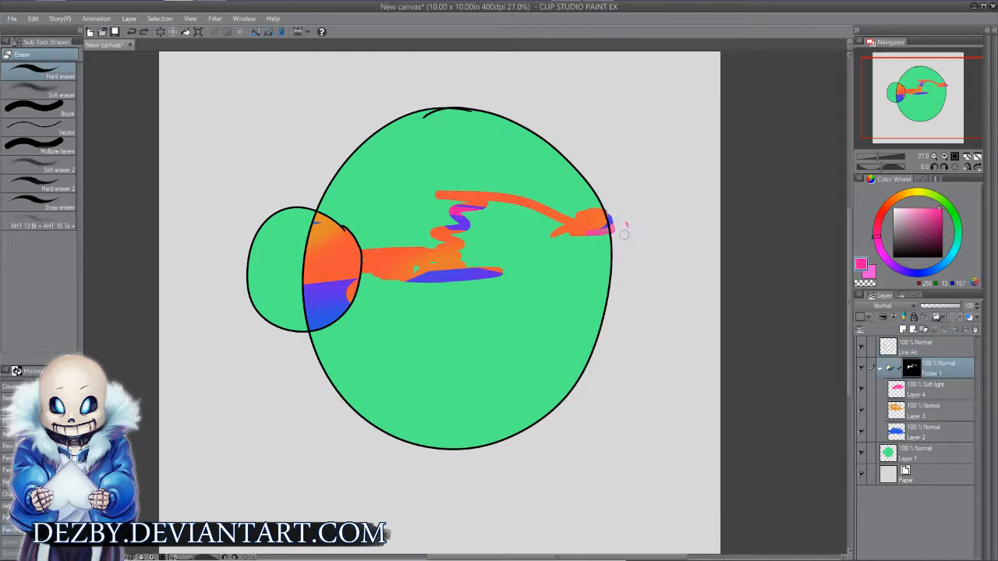
mouse_move(626, 222)
mouse_down()
mouse_move(607, 200)
mouse_move(618, 232)
mouse_move(616, 214)
mouse_move(596, 231)
mouse_move(578, 212)
mouse_move(537, 223)
mouse_move(583, 208)
mouse_move(563, 229)
mouse_up()
key(ctrl+z)
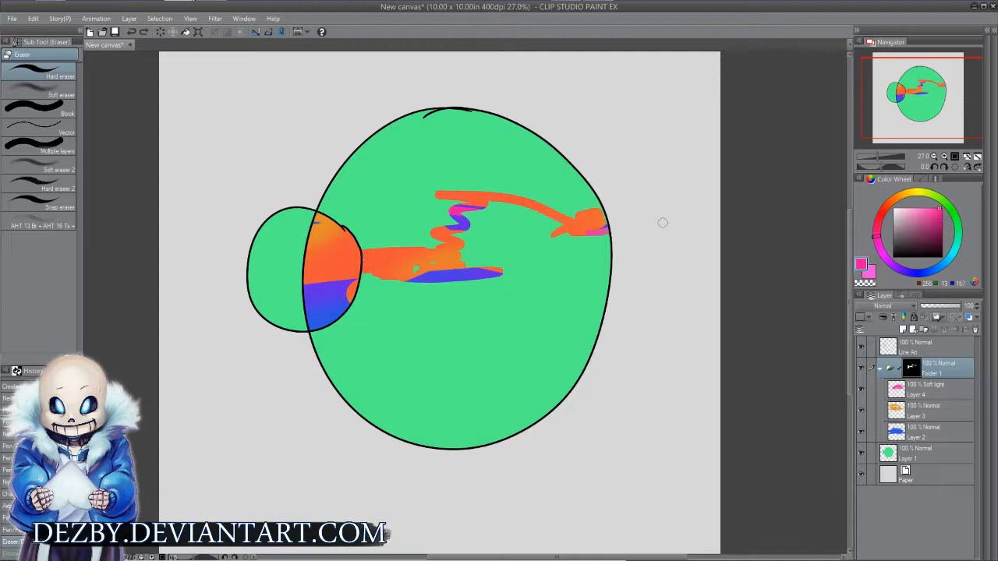
key(ctrl+z)
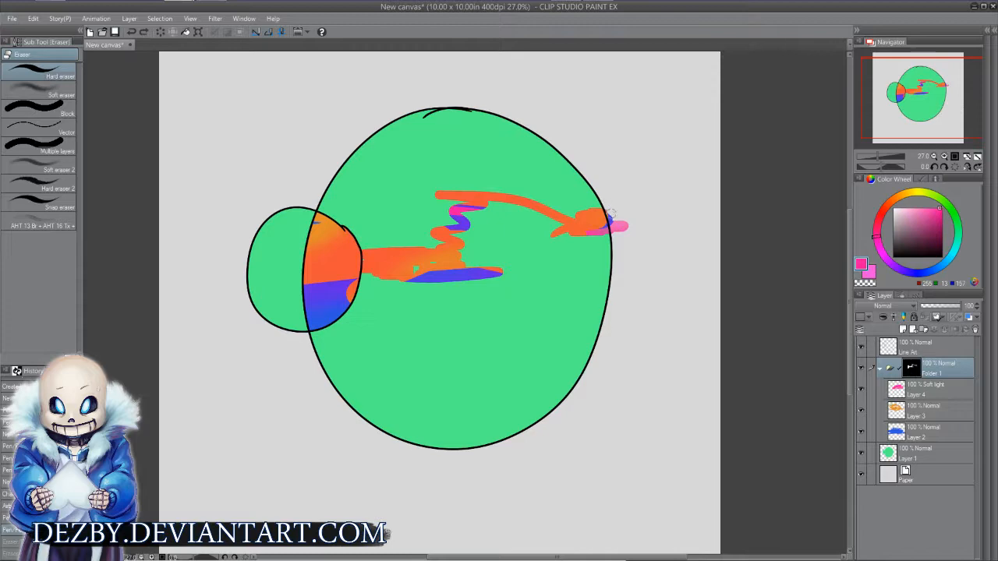
Try erasing the same overspill by hand in a close-up view and undo the stroke
scroll(615, 217, up, 5)
mouse_move(556, 175)
mouse_down()
mouse_move(613, 346)
mouse_move(630, 236)
mouse_move(674, 304)
mouse_move(672, 336)
mouse_up()
key(ctrl+z)
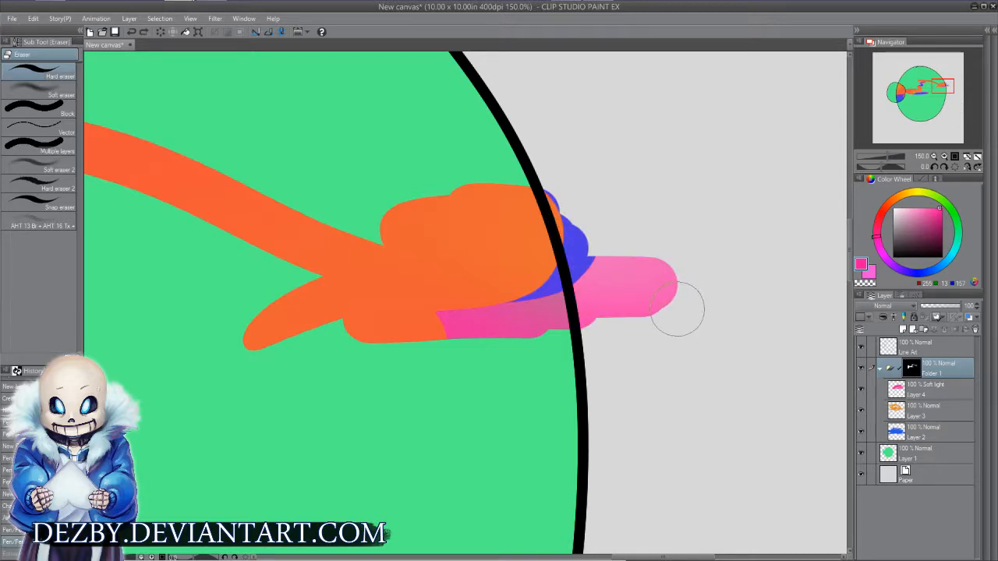
Select the area outside the circles on the Line Art layer with the Magic wand from current layer and expand it by 2 px
scroll(702, 308, down, 5)
key(w)
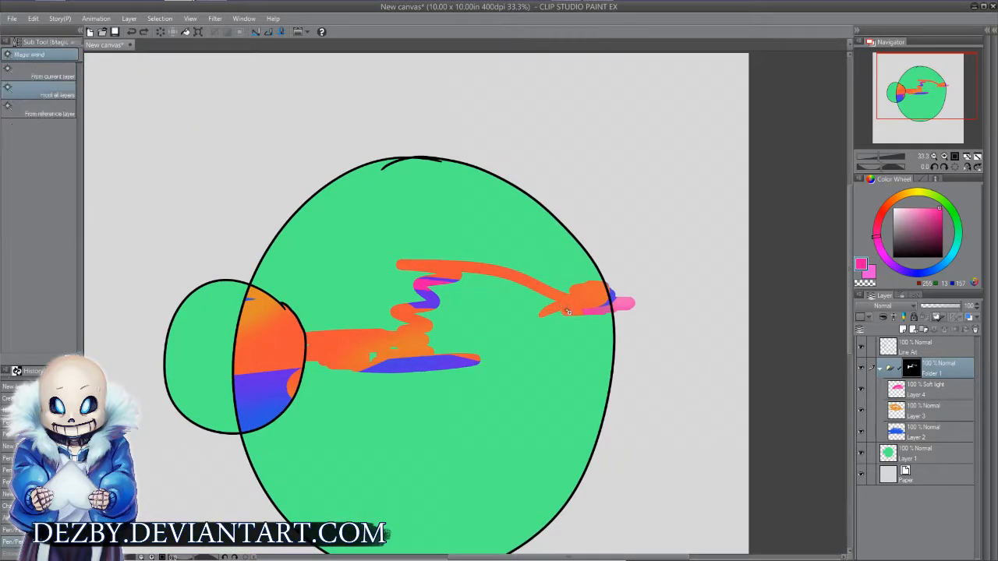
click(920, 348)
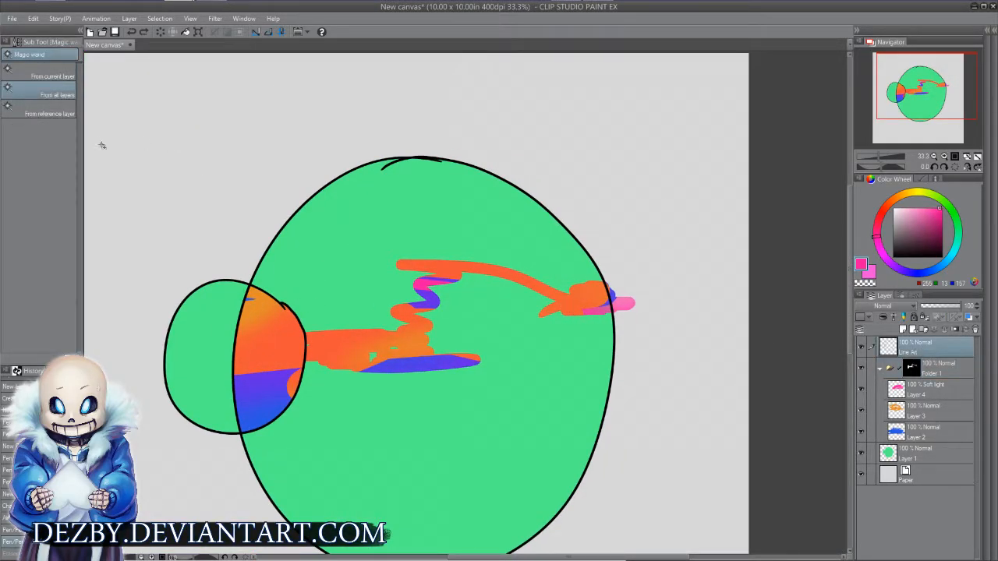
click(41, 77)
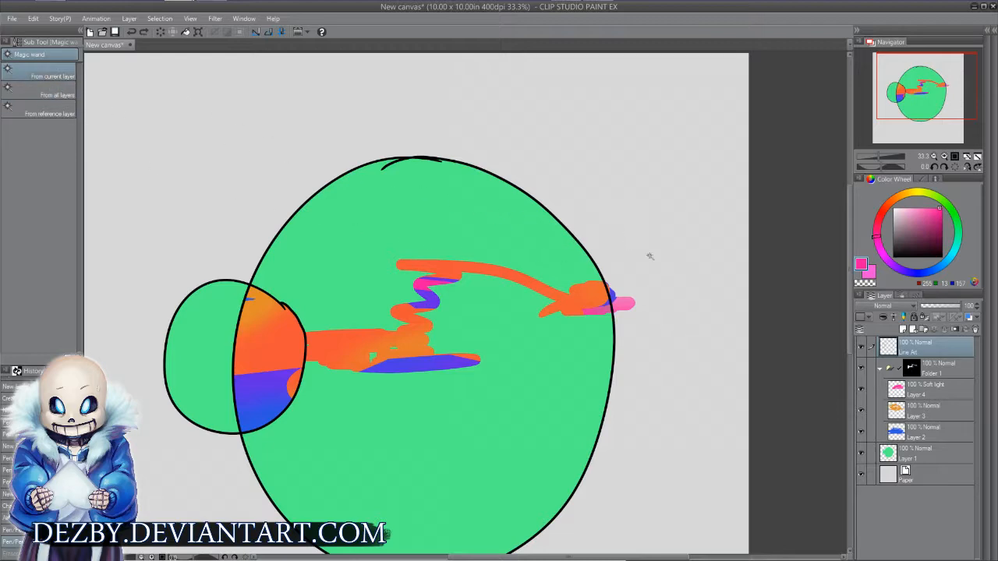
click(687, 279)
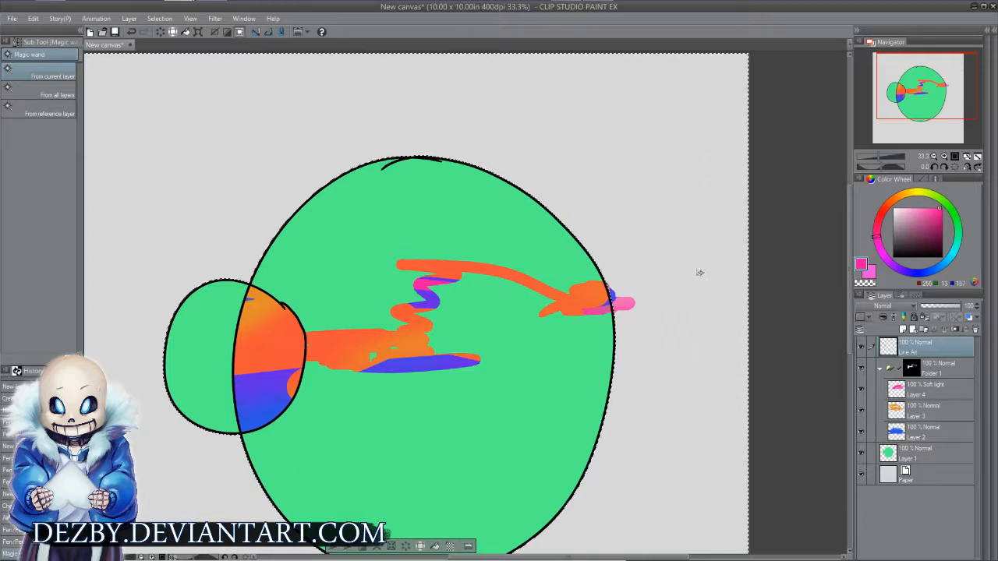
click(161, 19)
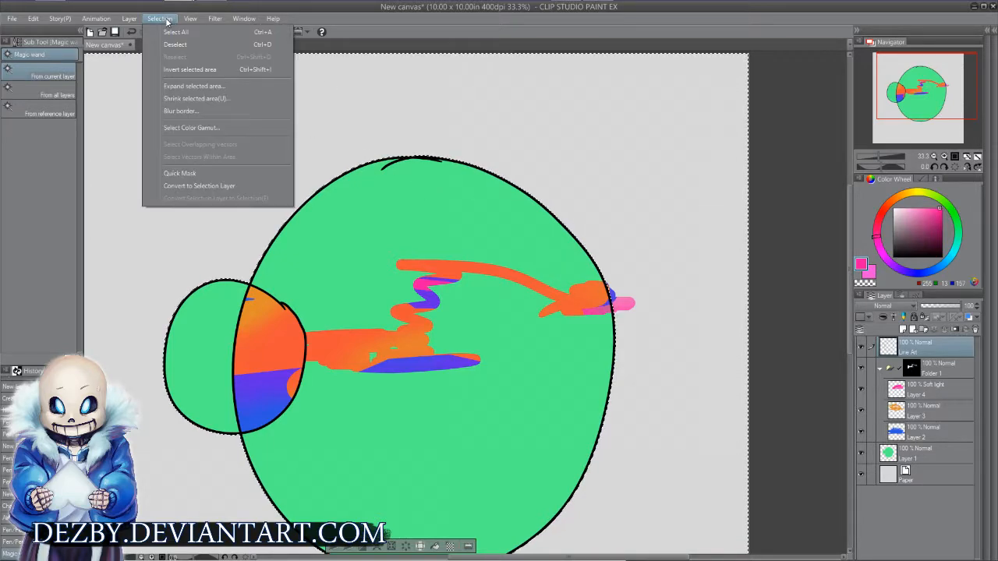
click(175, 86)
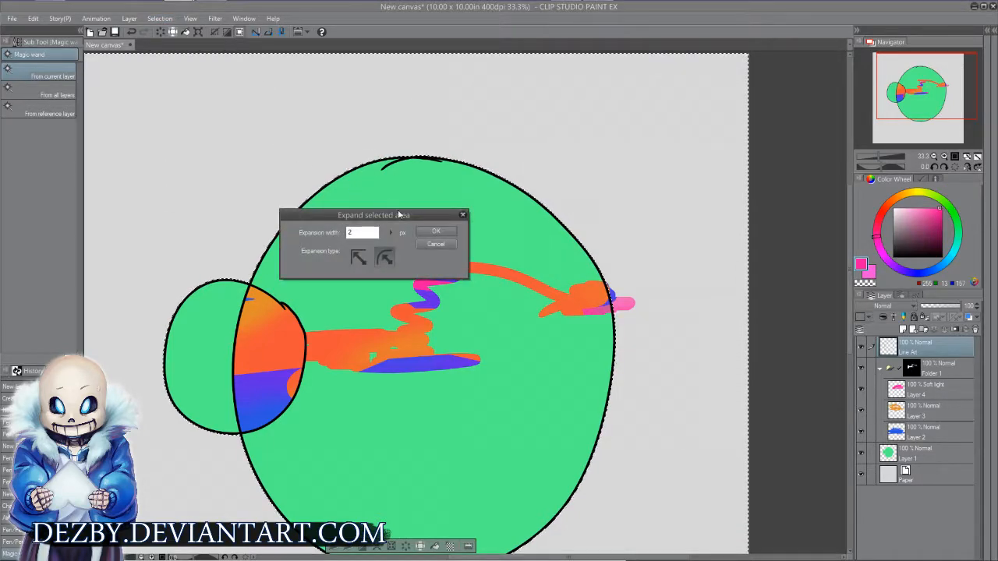
click(430, 232)
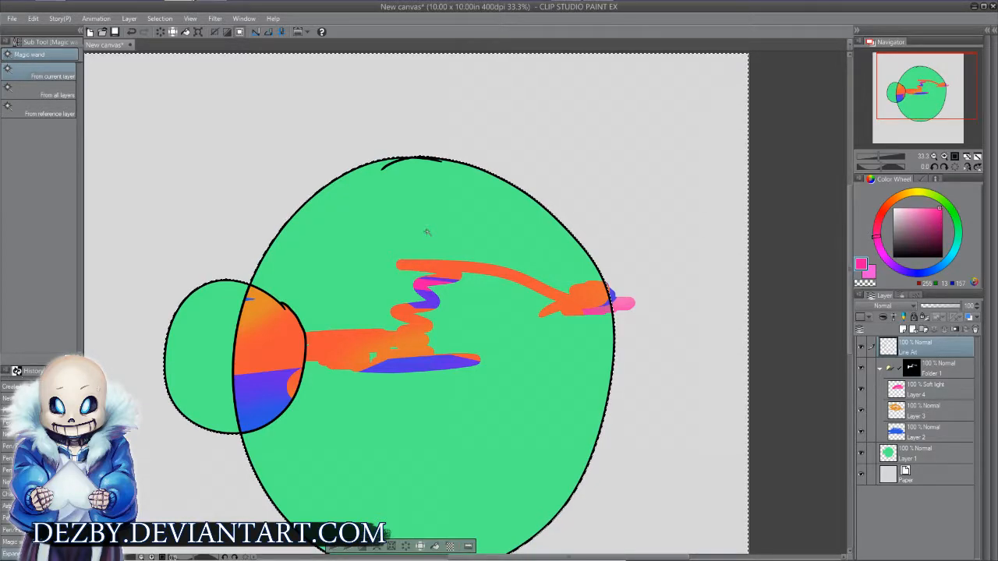
Delete the selected area outside the circles from Folder 1's mask to remove the overspill past the large circle's right outline, and deselect
scroll(641, 327, up, 2)
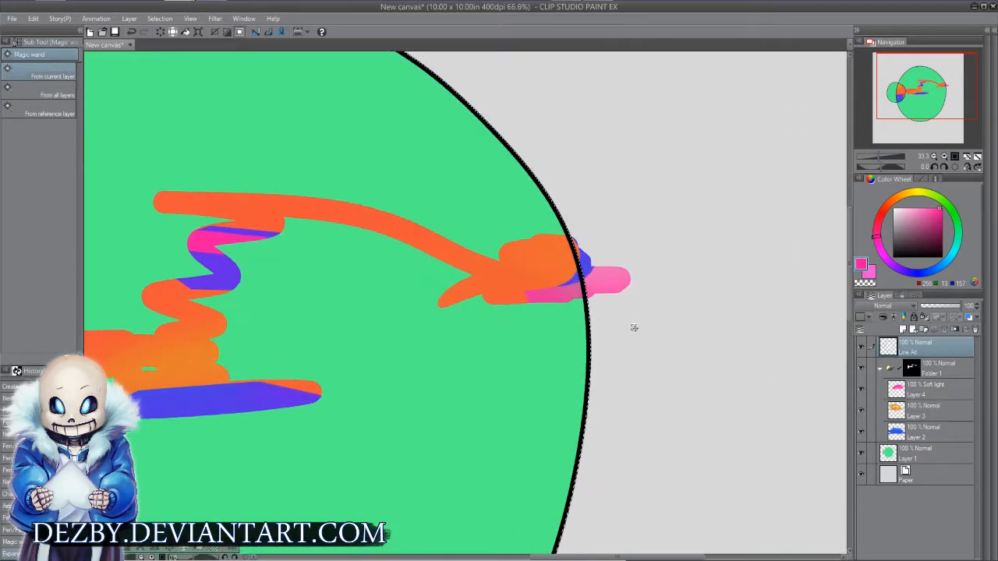
scroll(634, 328, up, 1)
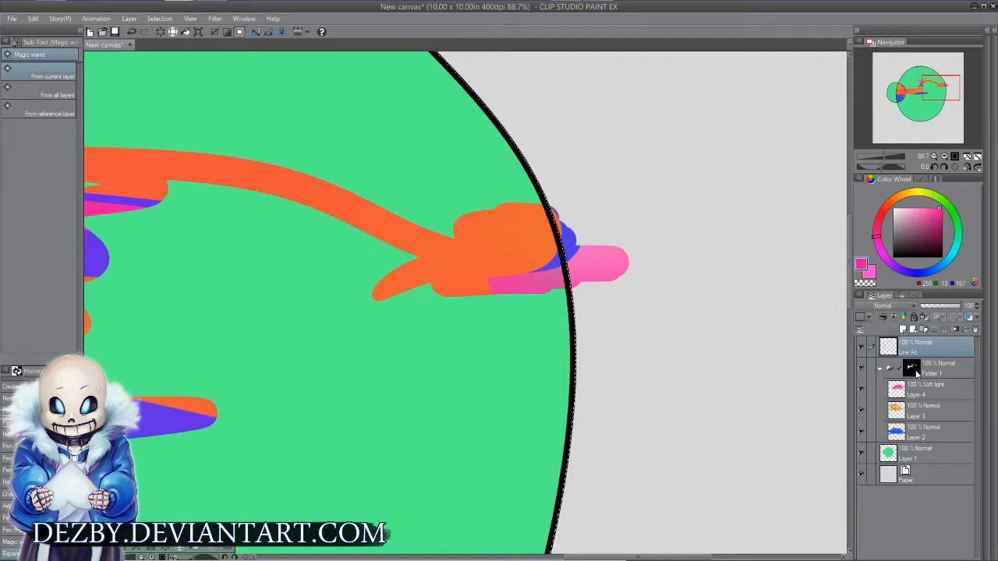
click(916, 374)
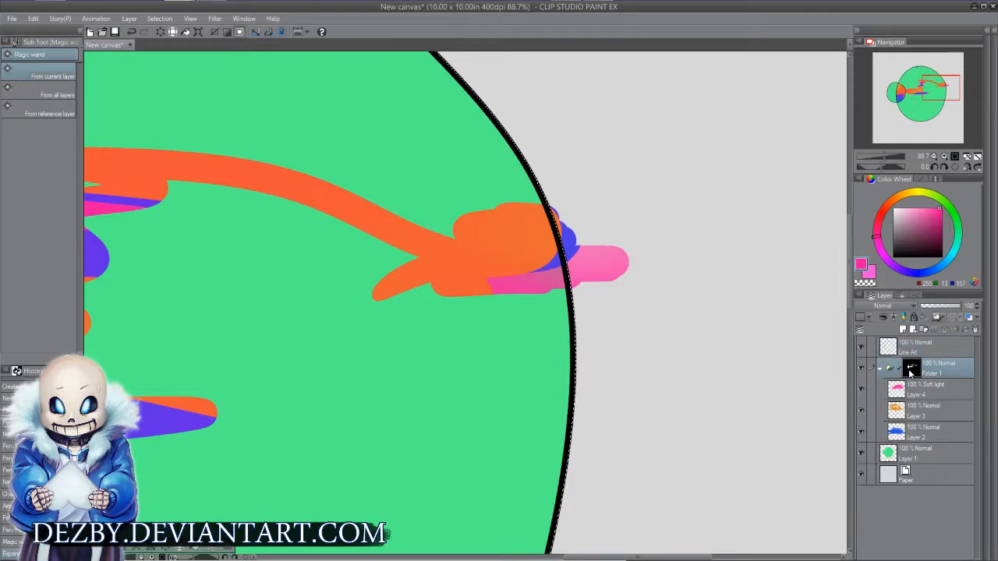
key(Delete)
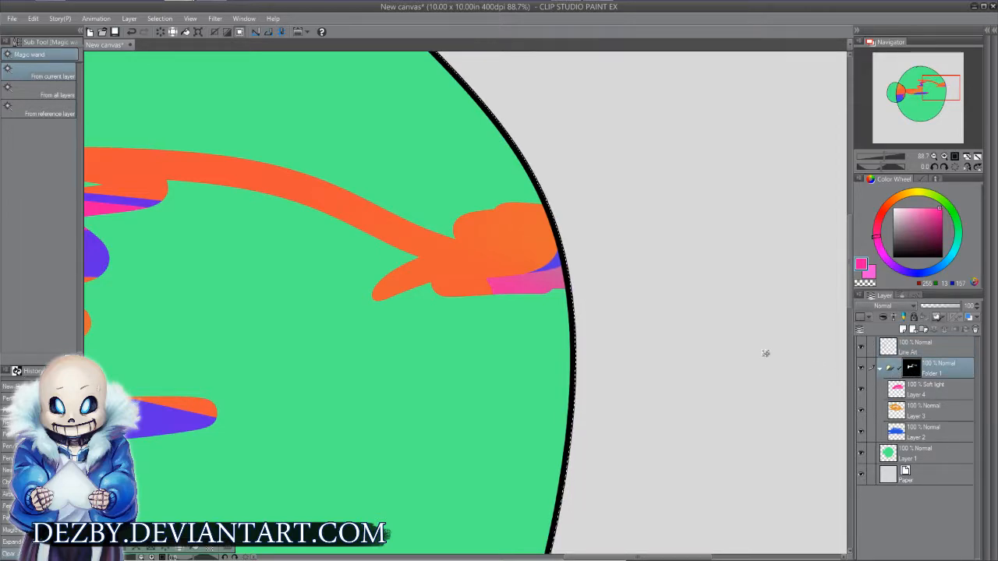
scroll(766, 353, down, 4)
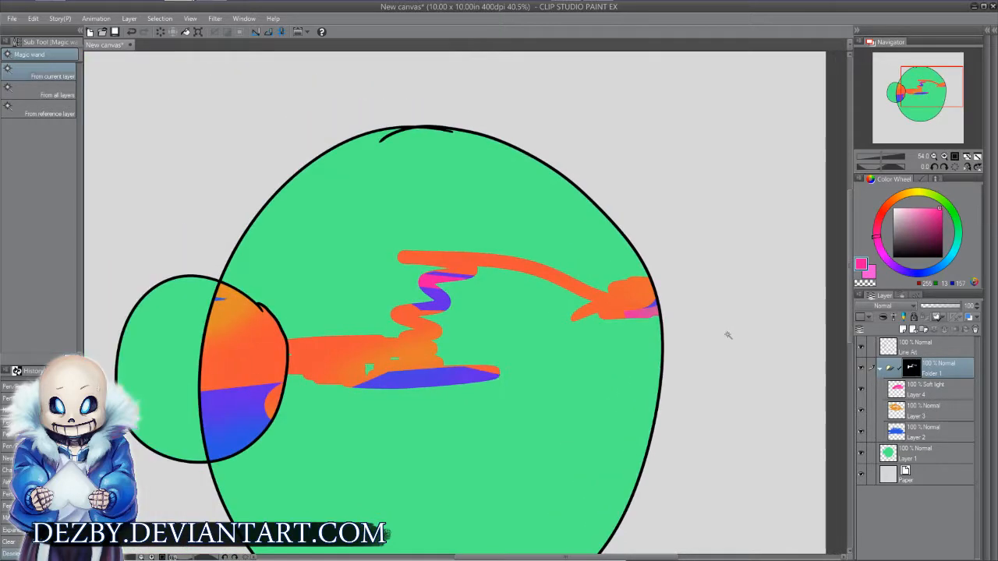
scroll(733, 335, down, 2)
scroll(691, 296, down, 1)
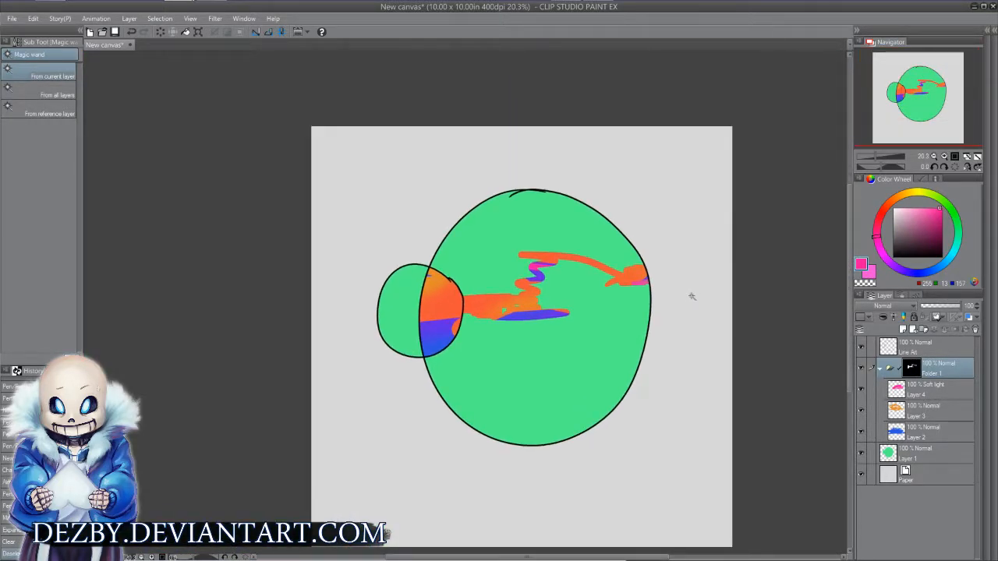
scroll(691, 297, up, 2)
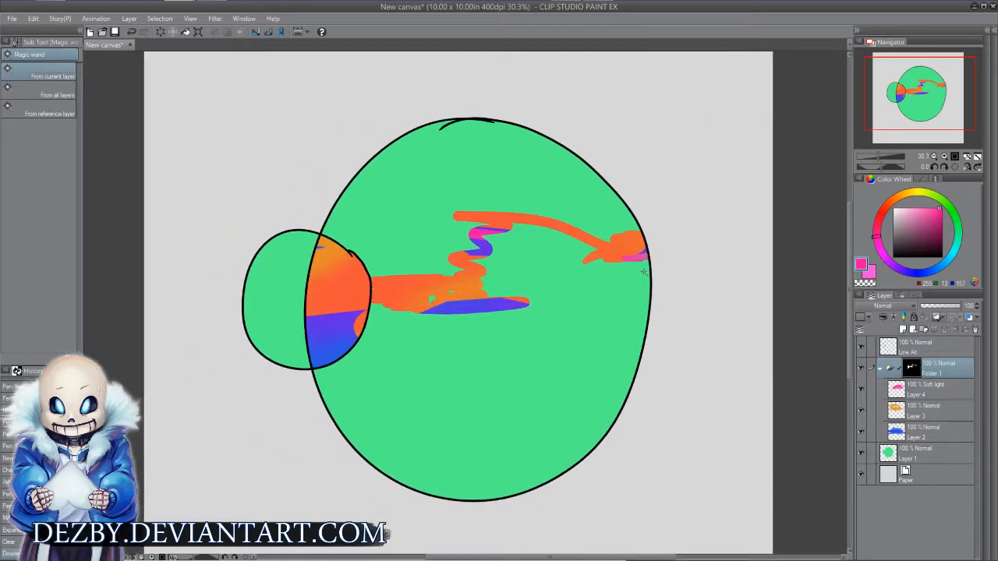